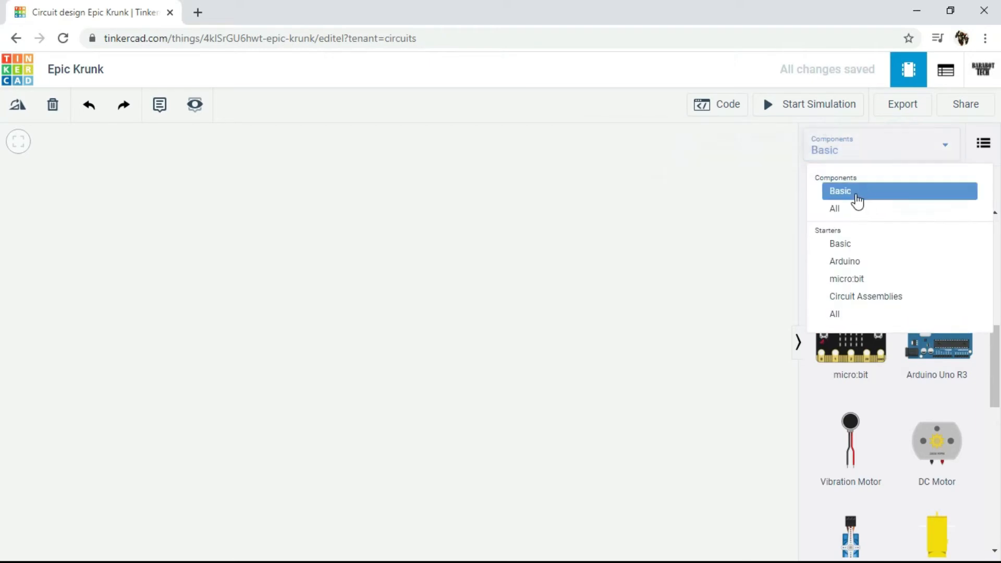
Step: List all available components and place a 9V battery in the upper middle of the empty canvas
click(849, 208)
scroll(869, 313, down, 1)
scroll(870, 313, up, 1)
scroll(870, 313, down, 5)
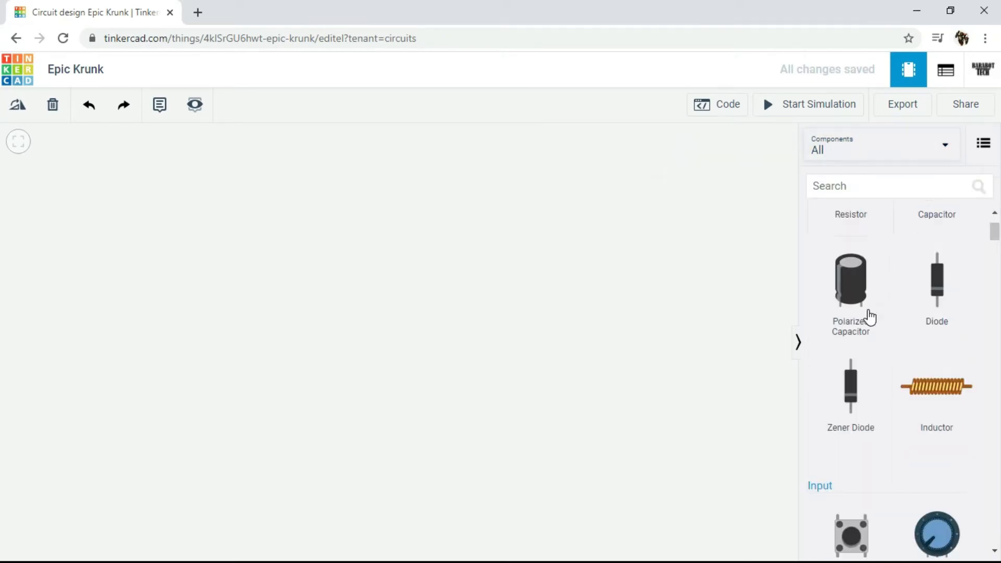
scroll(869, 315, down, 9)
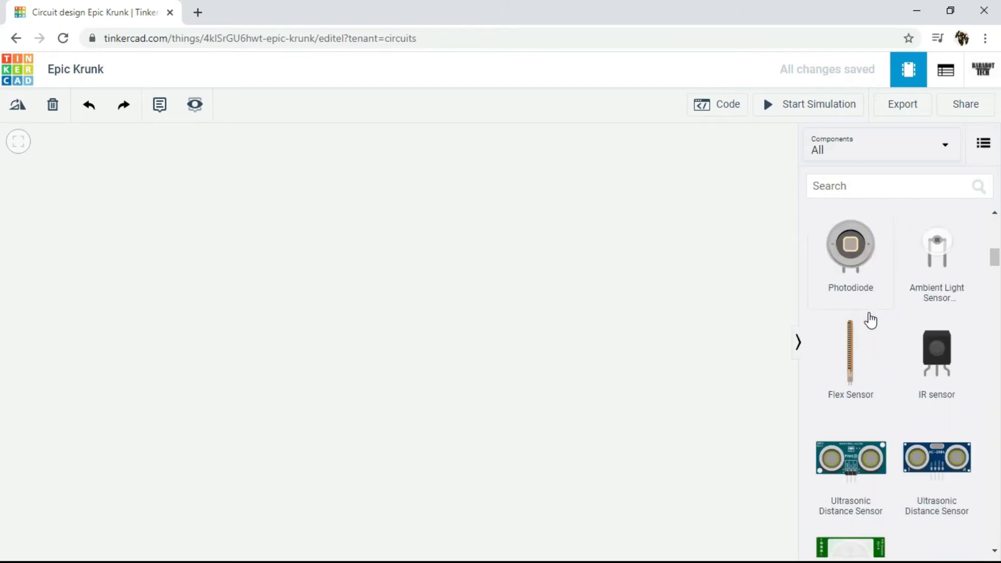
scroll(869, 322, down, 11)
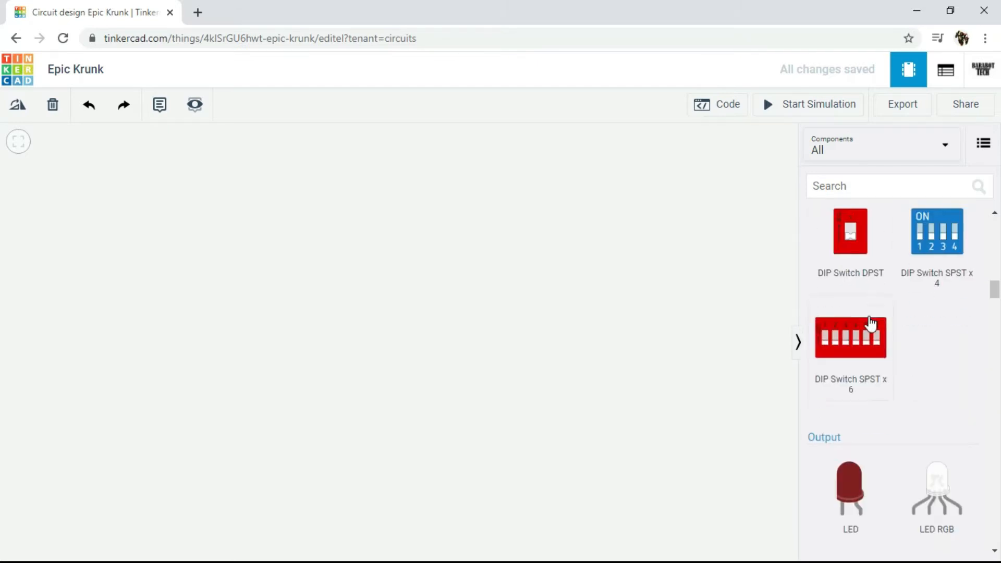
scroll(871, 326, down, 5)
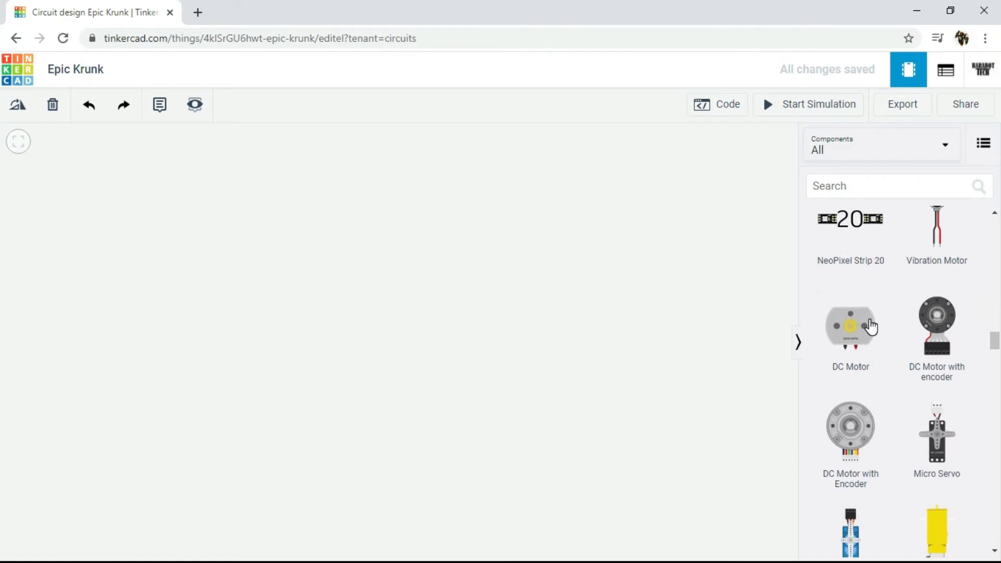
scroll(871, 326, down, 8)
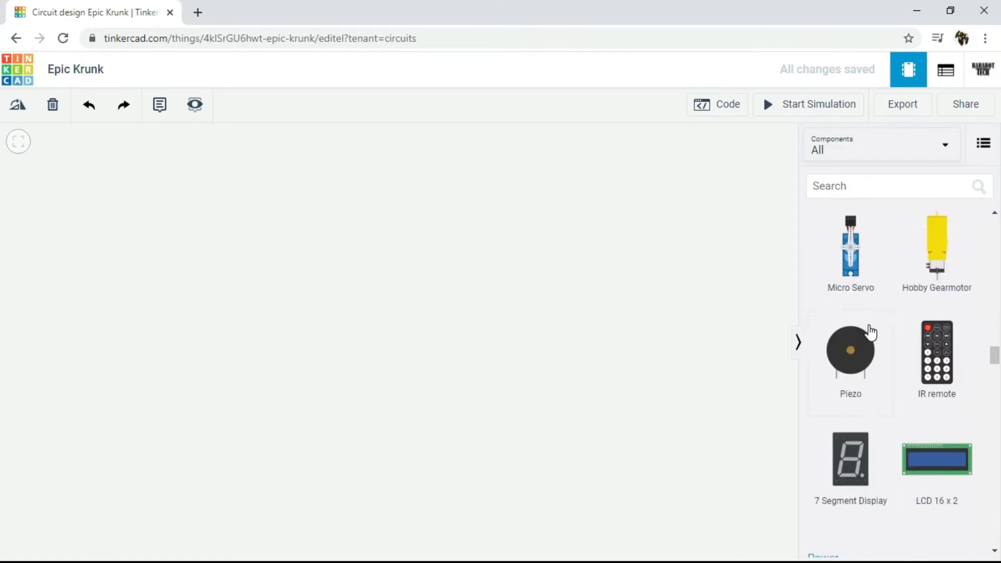
scroll(870, 327, down, 1)
drag(858, 318, 347, 258)
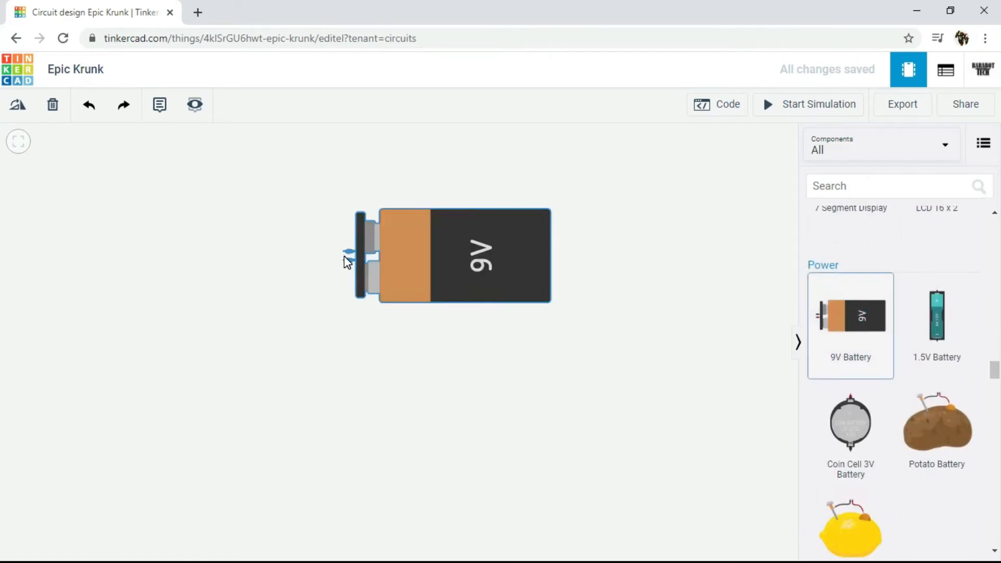
Step: Place a 1.5V battery, a potato battery, a coin cell 3V battery and a lemon battery around the 9V battery
drag(923, 343, 638, 223)
scroll(675, 276, down, 2)
drag(735, 293, 634, 255)
drag(939, 412, 225, 344)
drag(878, 418, 457, 371)
drag(853, 527, 625, 436)
click(777, 387)
Step: Place a power supply from the instruments directly above the potato battery
scroll(793, 396, down, 1)
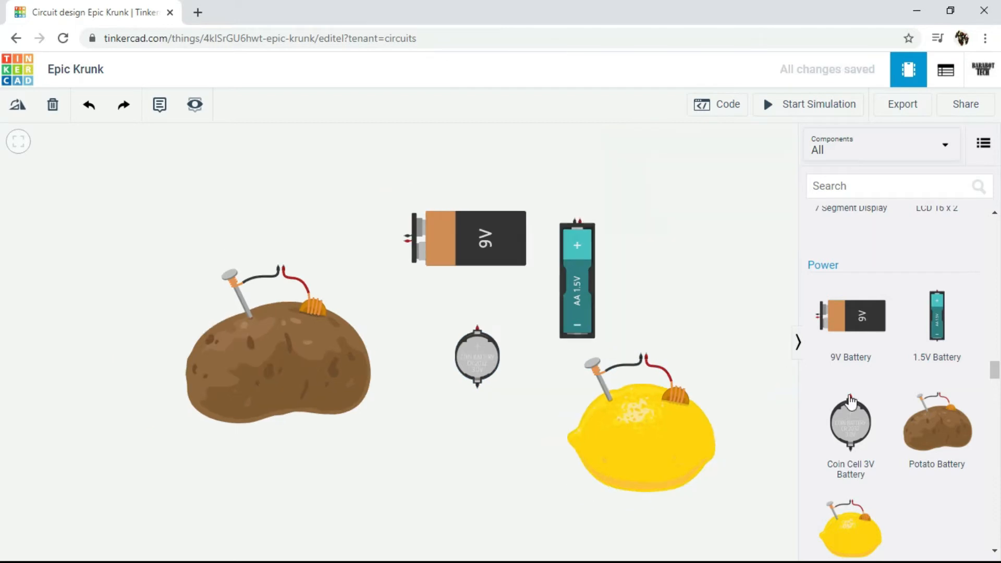
scroll(892, 408, down, 4)
scroll(895, 407, down, 10)
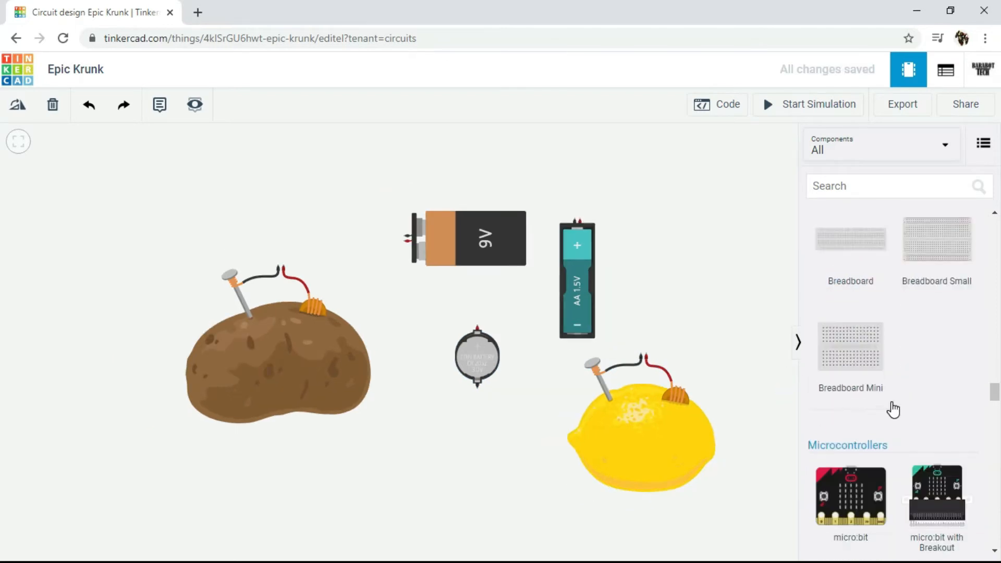
scroll(895, 410, down, 3)
drag(938, 310, 273, 238)
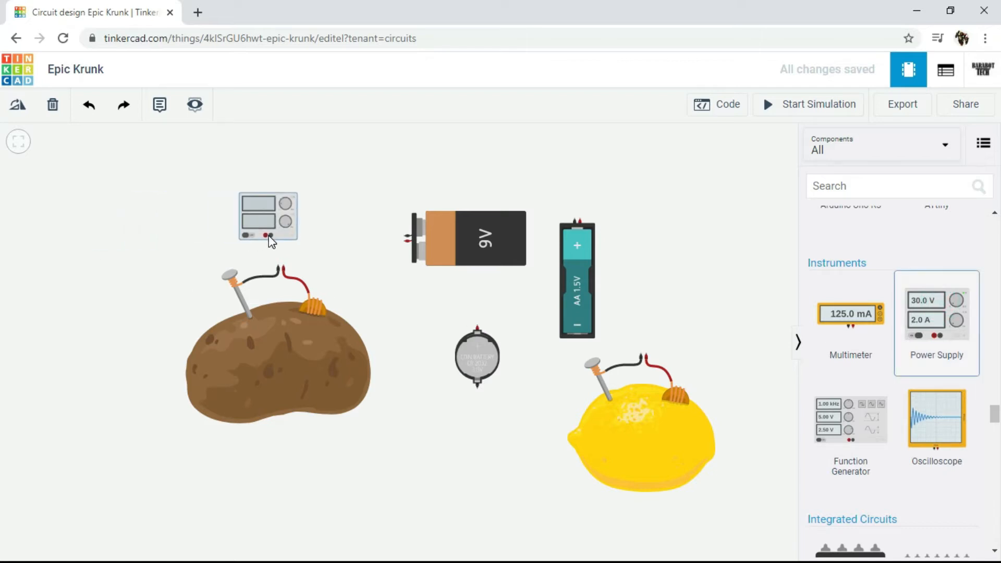
click(365, 233)
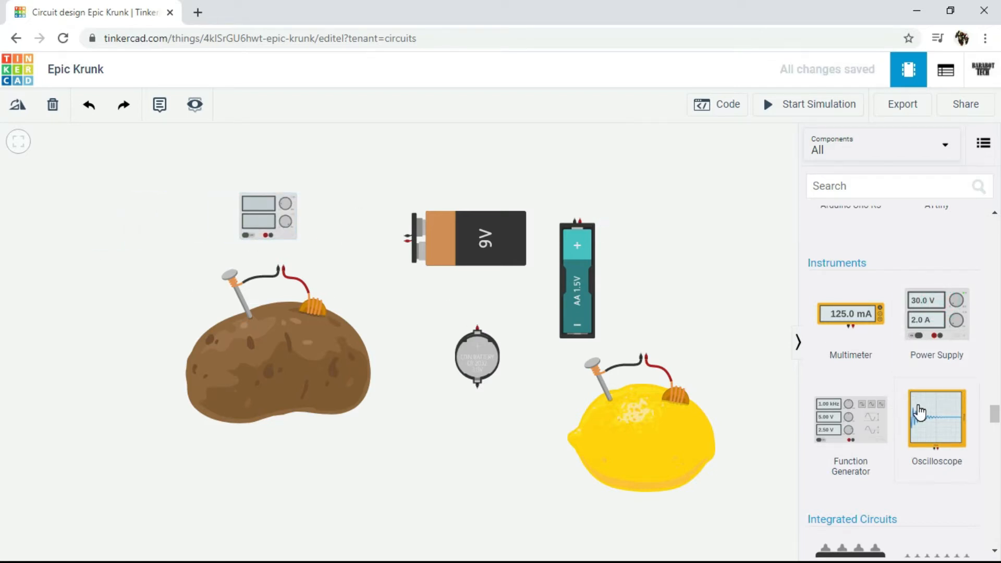
Step: Move the 9V, 1.5V, coin cell and lemon batteries closer to the power supply and potato battery
scroll(868, 390, up, 2)
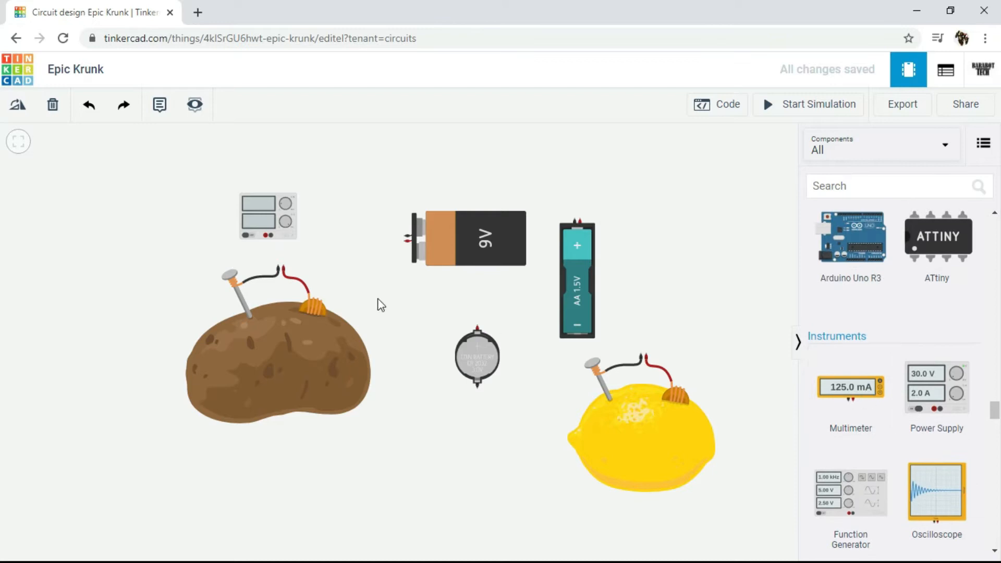
scroll(213, 189, up, 2)
drag(418, 253, 337, 245)
drag(451, 248, 363, 218)
drag(640, 273, 559, 235)
drag(509, 418, 408, 363)
drag(673, 496, 526, 461)
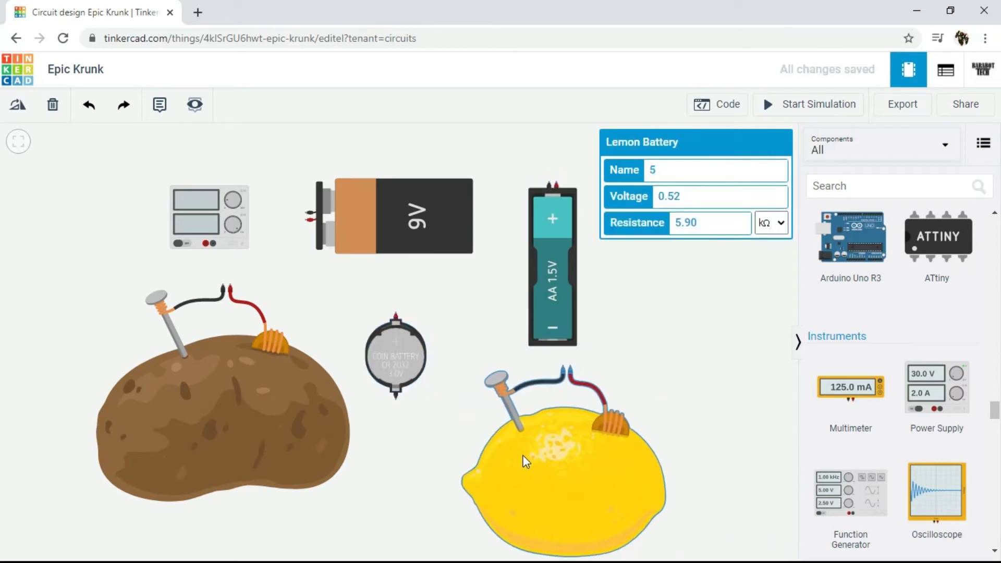
click(776, 443)
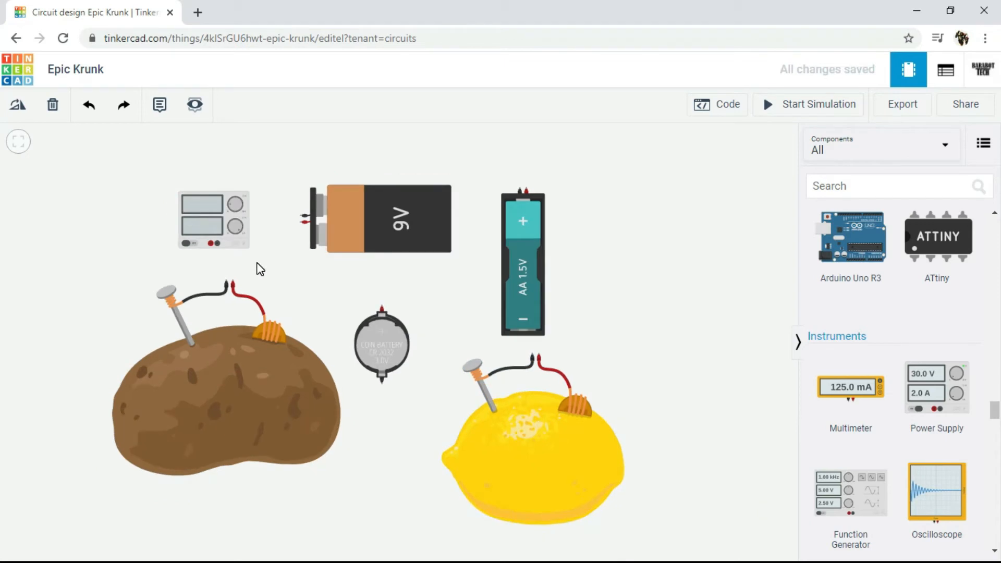
Step: Inspect the properties of the 9V, 1.5V, lemon, coin cell and potato batteries one after another
drag(304, 277, 351, 255)
scroll(349, 249, up, 1)
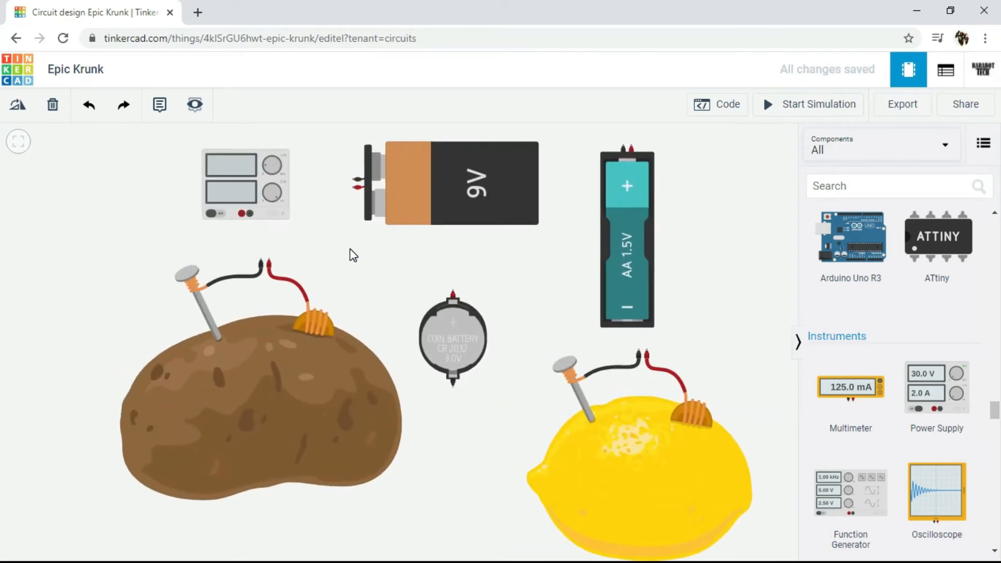
click(474, 171)
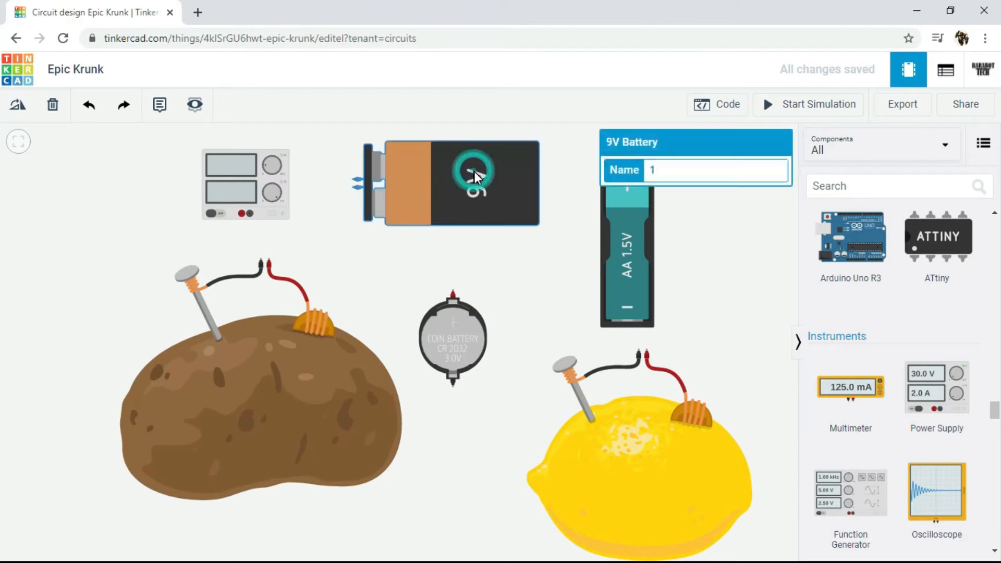
click(641, 242)
click(645, 425)
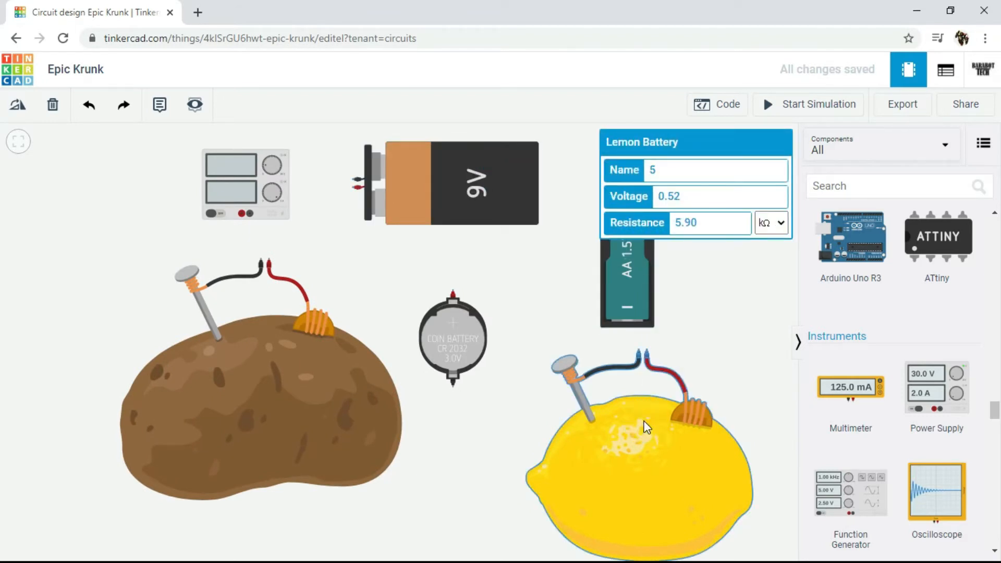
click(451, 329)
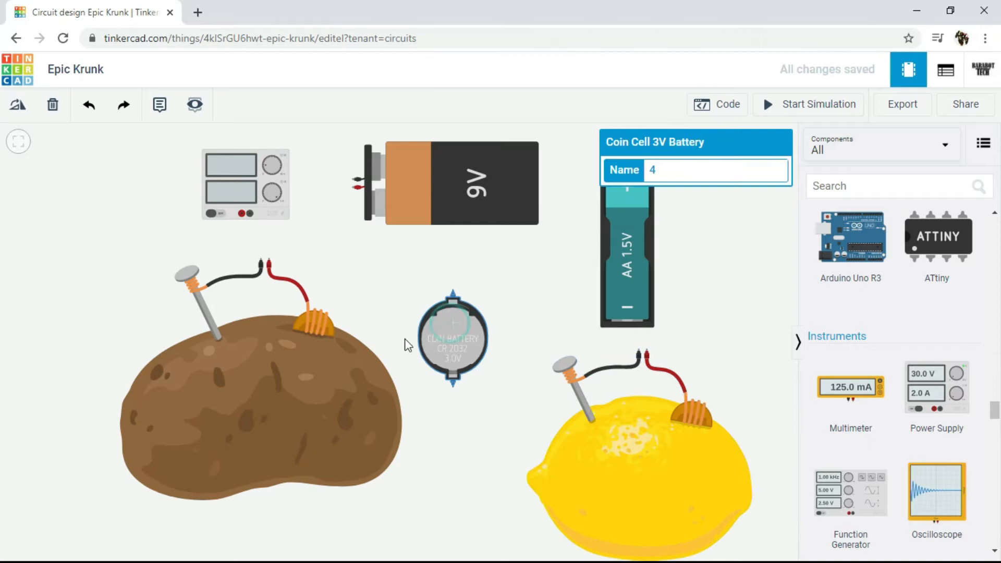
click(354, 344)
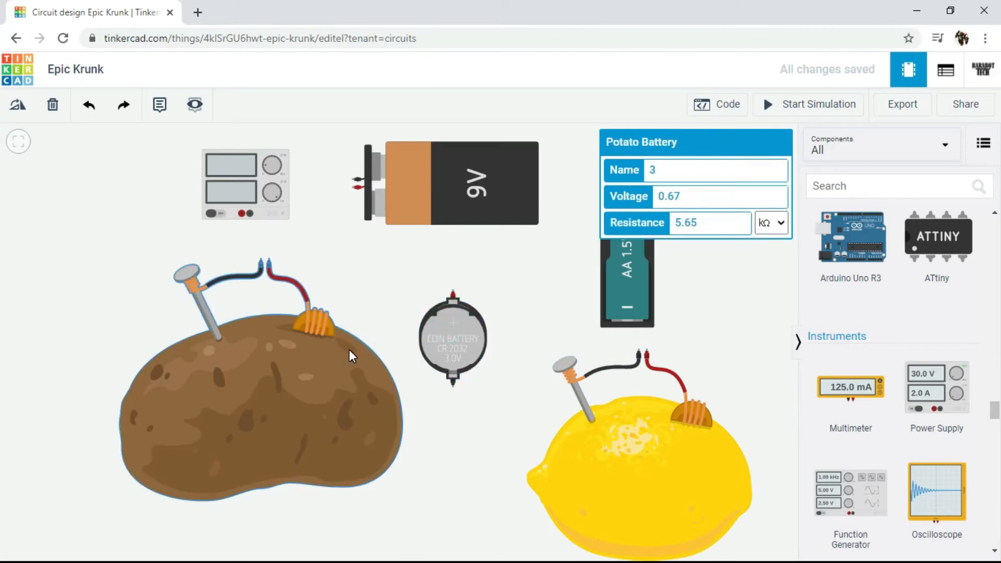
Step: Examine the power supply's voltage and current settings, knobs, switch and output terminals up close
click(255, 177)
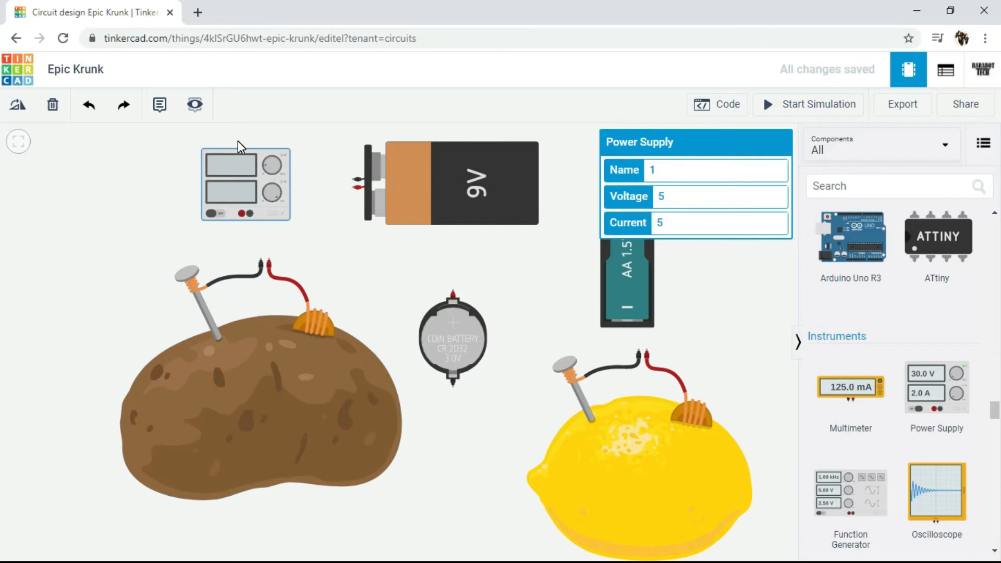
scroll(237, 141, up, 6)
scroll(230, 160, up, 1)
drag(469, 172, 488, 207)
click(383, 211)
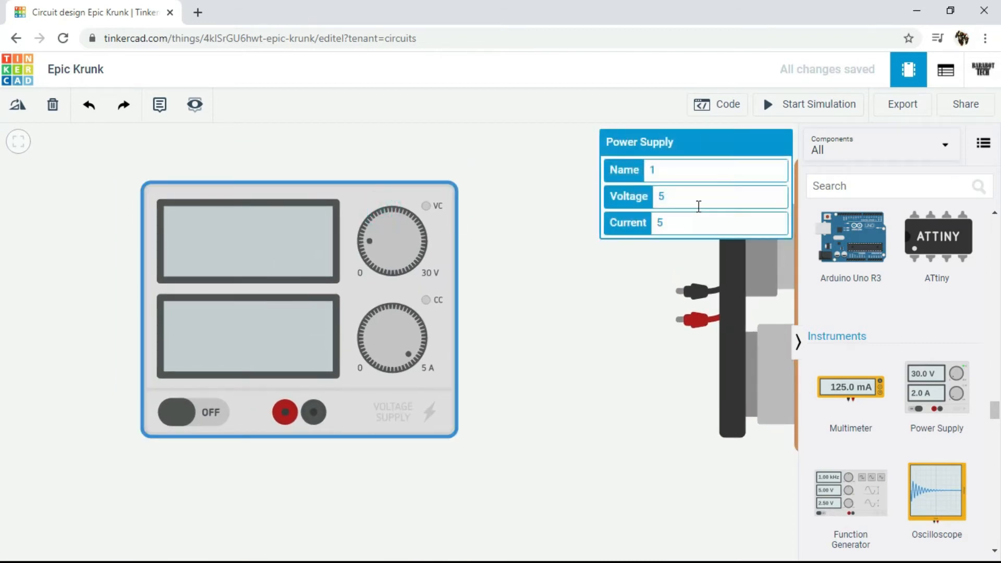
drag(367, 242, 399, 193)
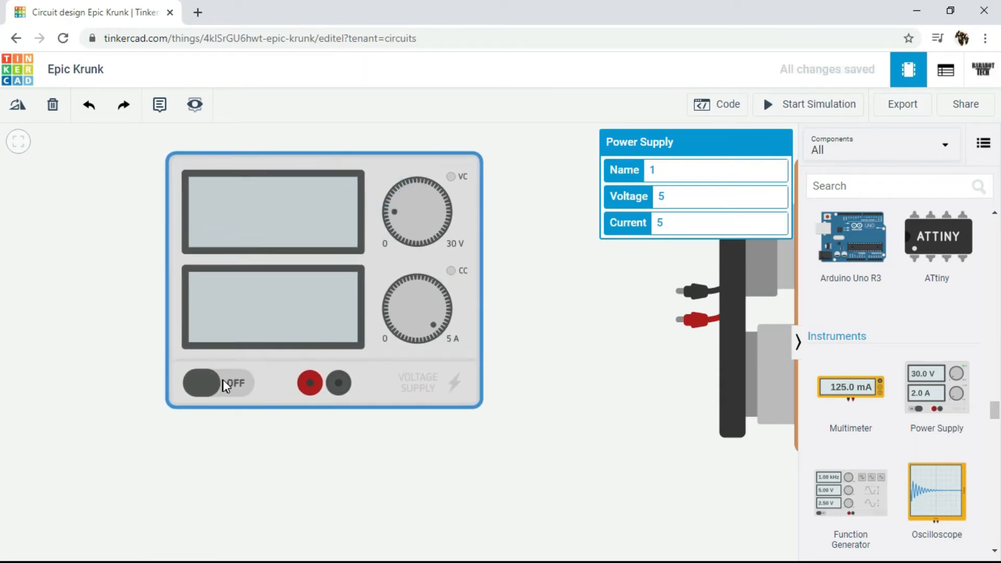
click(417, 207)
scroll(442, 228, up, 2)
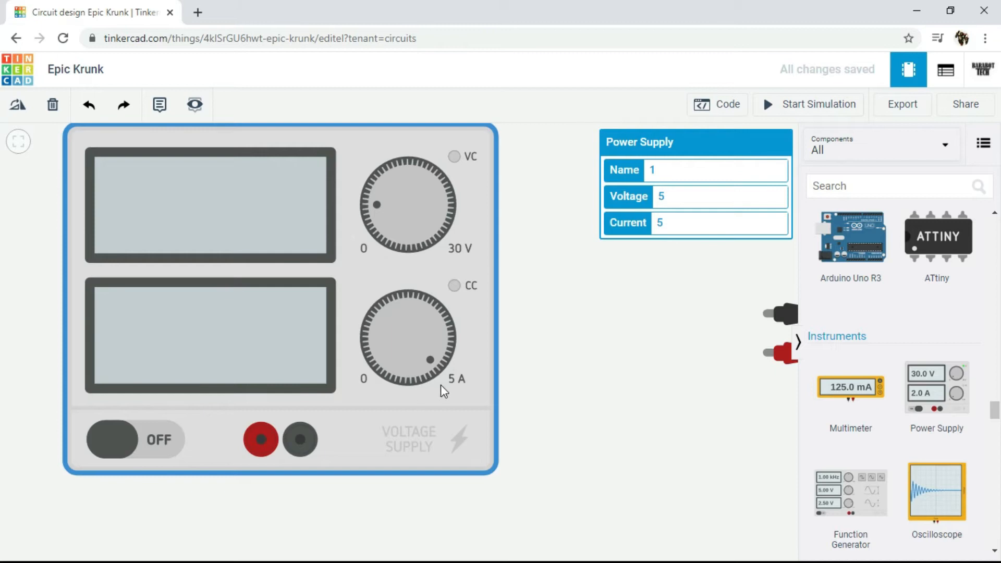
scroll(454, 362, down, 3)
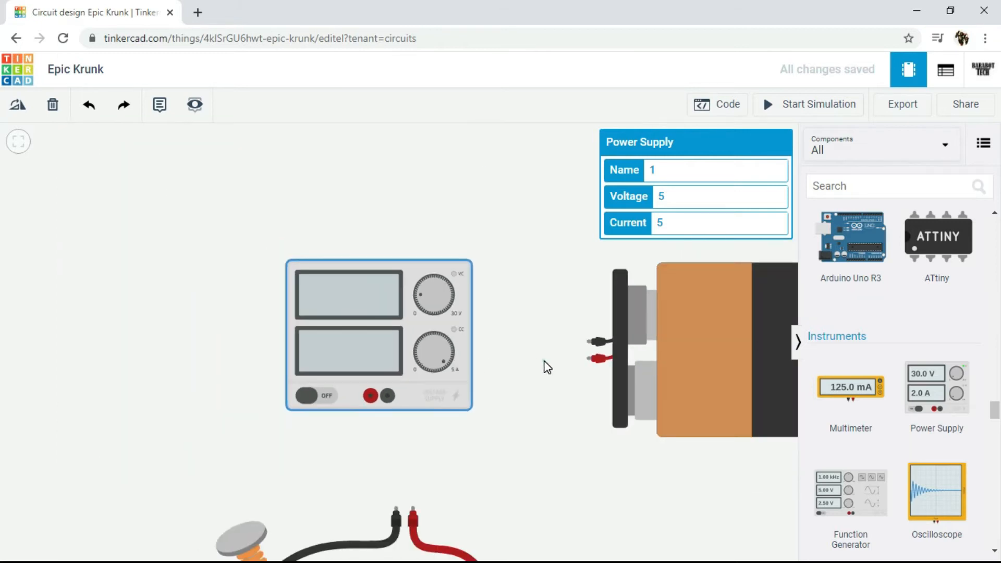
Step: Inspect the editable properties of the 9V battery
drag(543, 365, 281, 334)
click(525, 336)
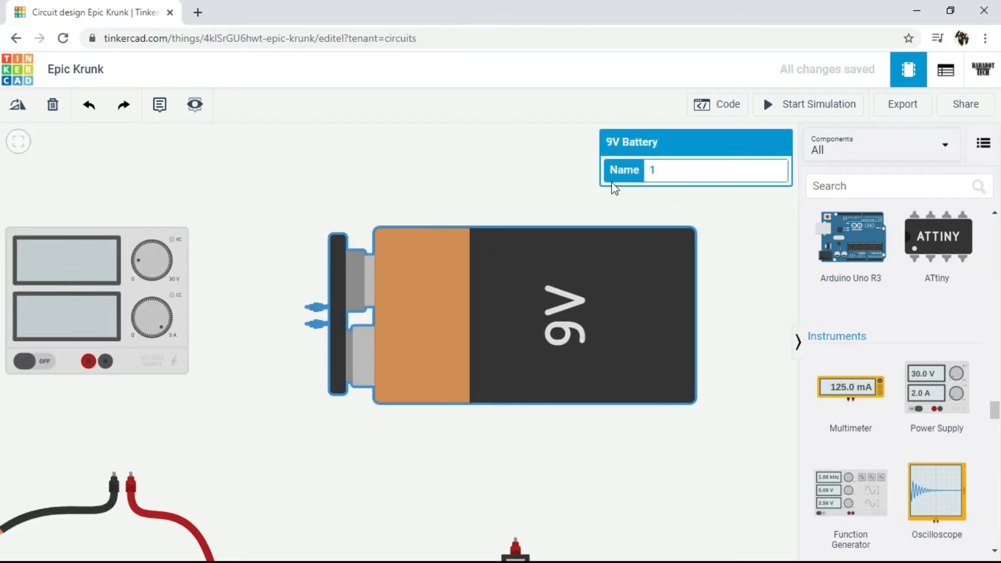
click(528, 298)
Step: Change the 1.5V battery's count to 2 batteries, to 3 batteries and finally to 4 batteries
scroll(483, 268, down, 2)
drag(653, 277, 413, 227)
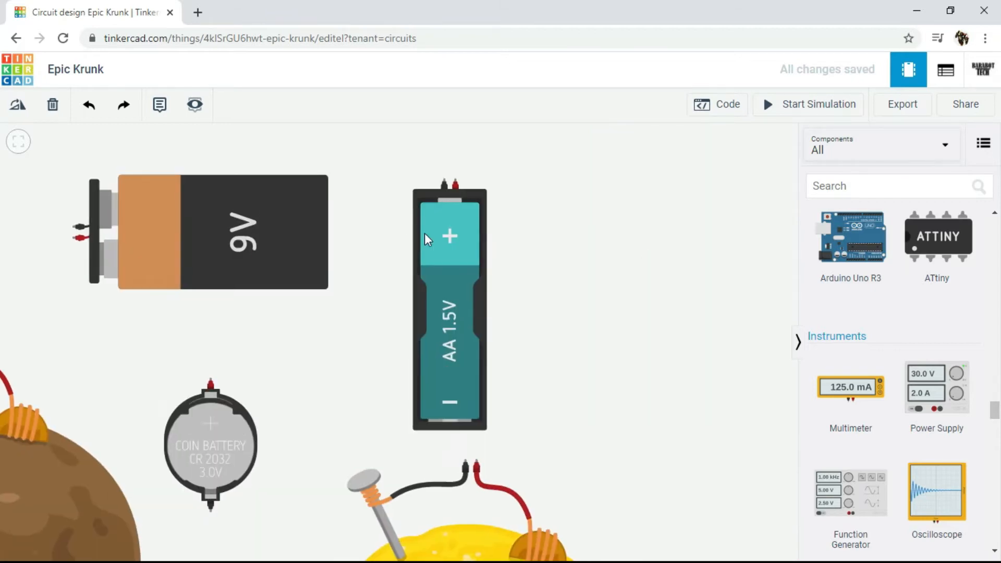
click(446, 243)
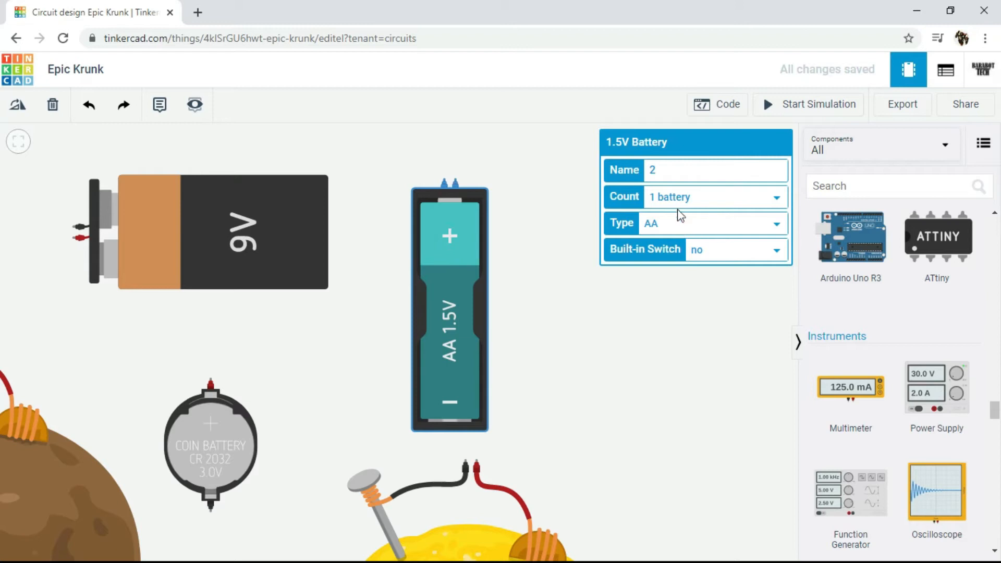
scroll(495, 204, up, 3)
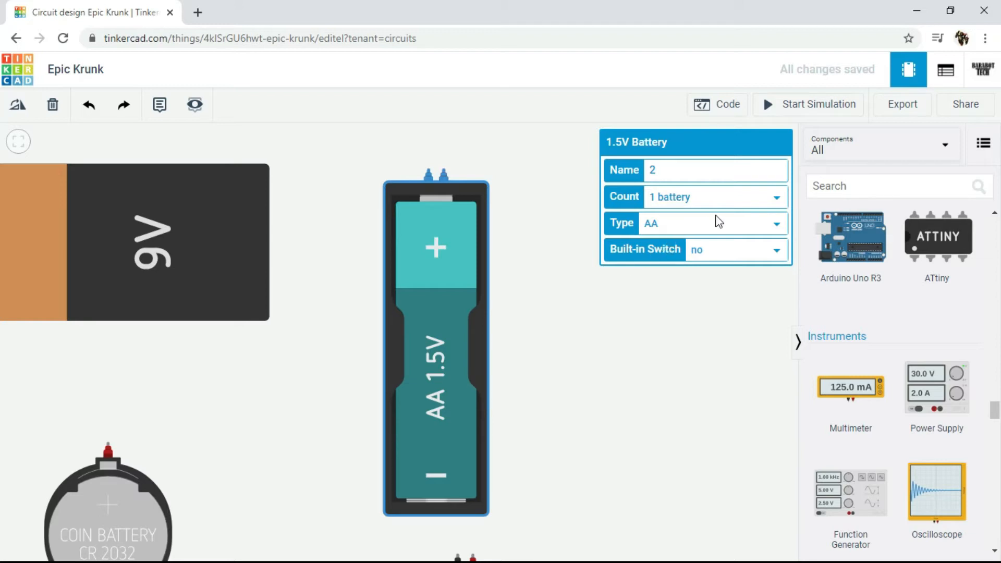
click(728, 198)
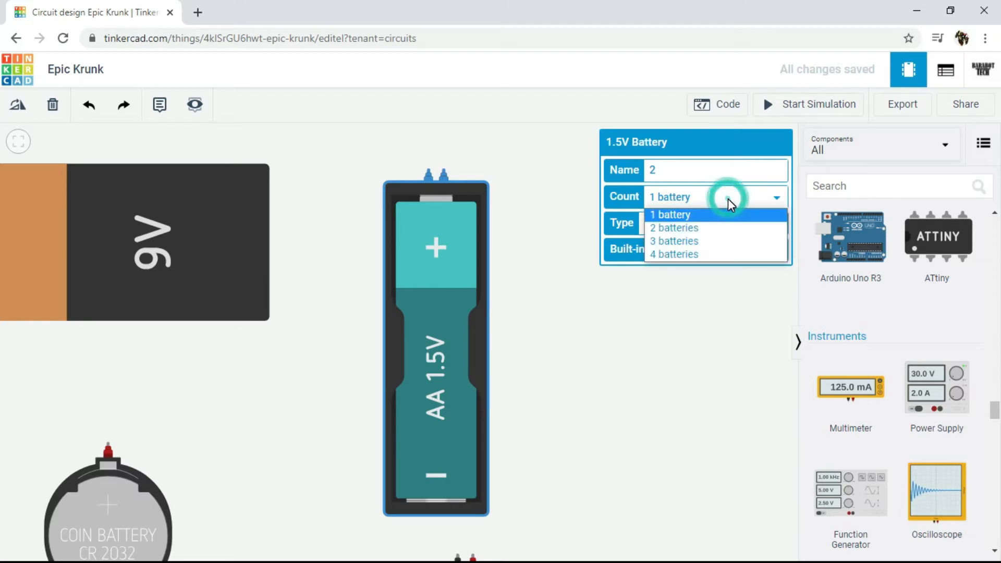
click(709, 229)
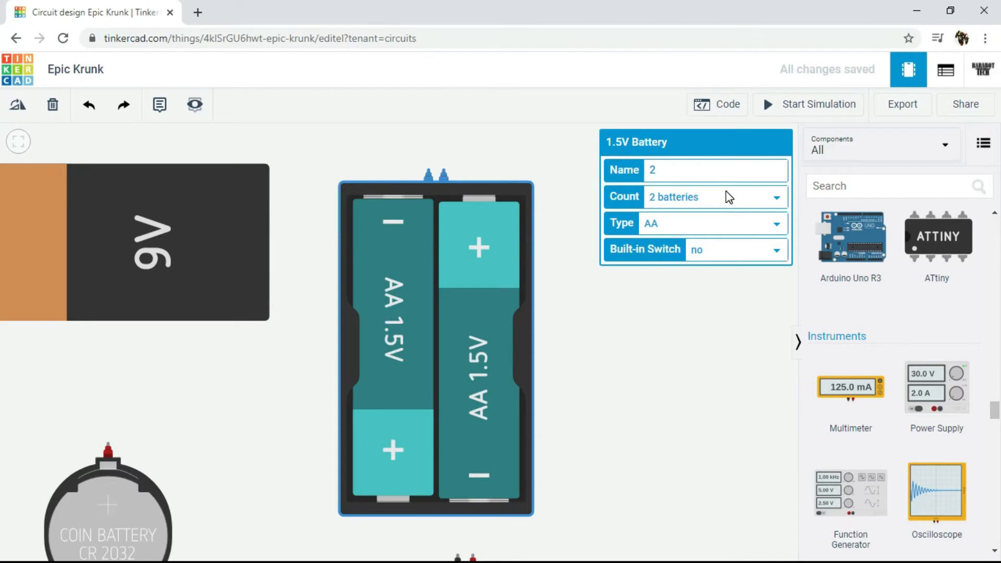
click(726, 197)
click(705, 242)
click(707, 201)
click(684, 253)
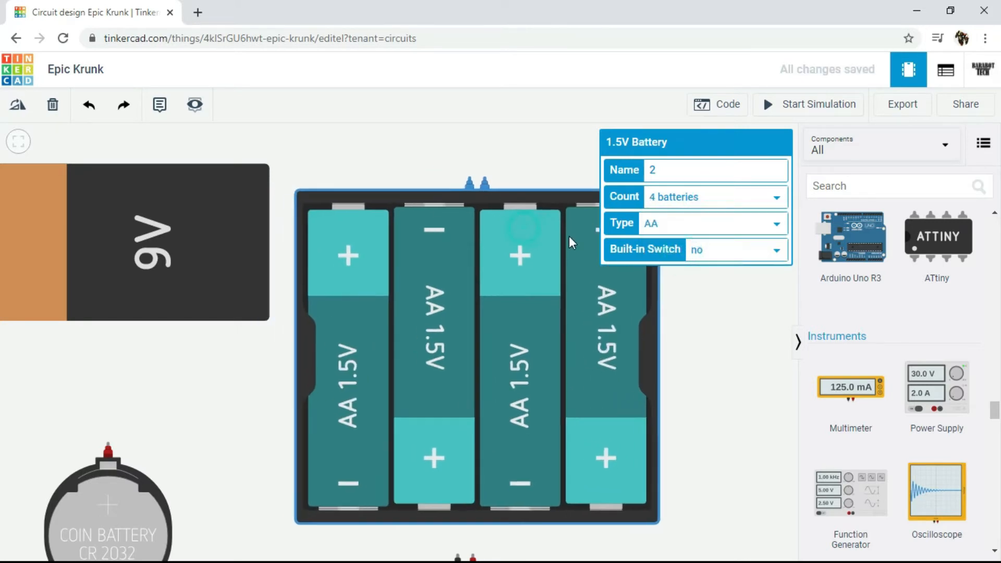
click(656, 161)
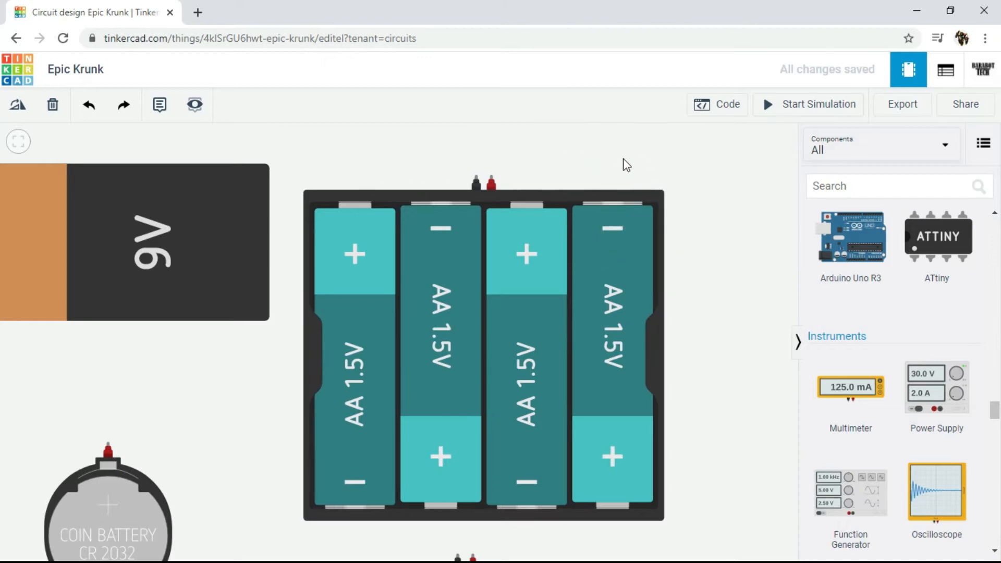
Step: Inspect the coin cell's properties and the potato battery's voltage and resistance settings
scroll(622, 163, down, 5)
drag(405, 299, 472, 232)
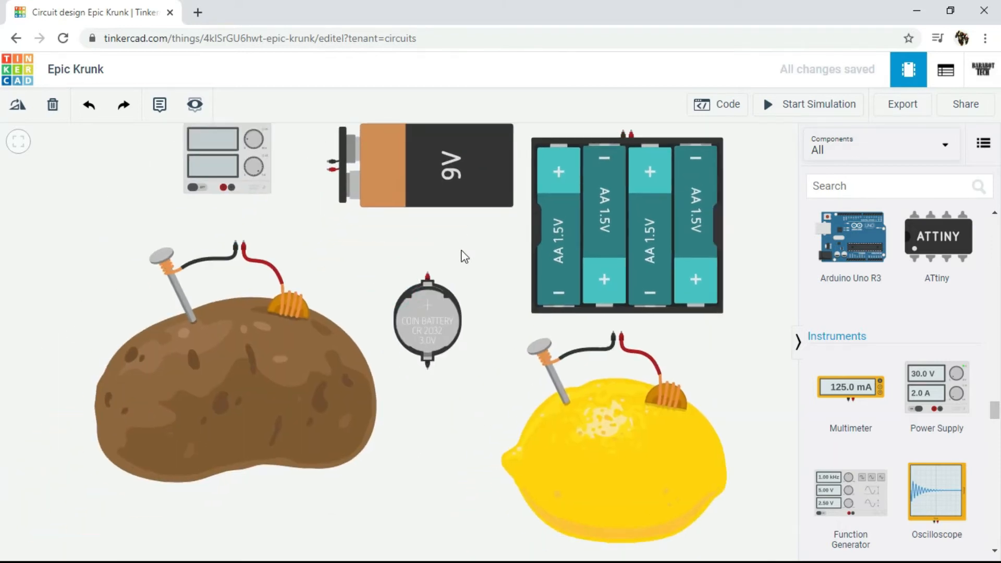
click(426, 301)
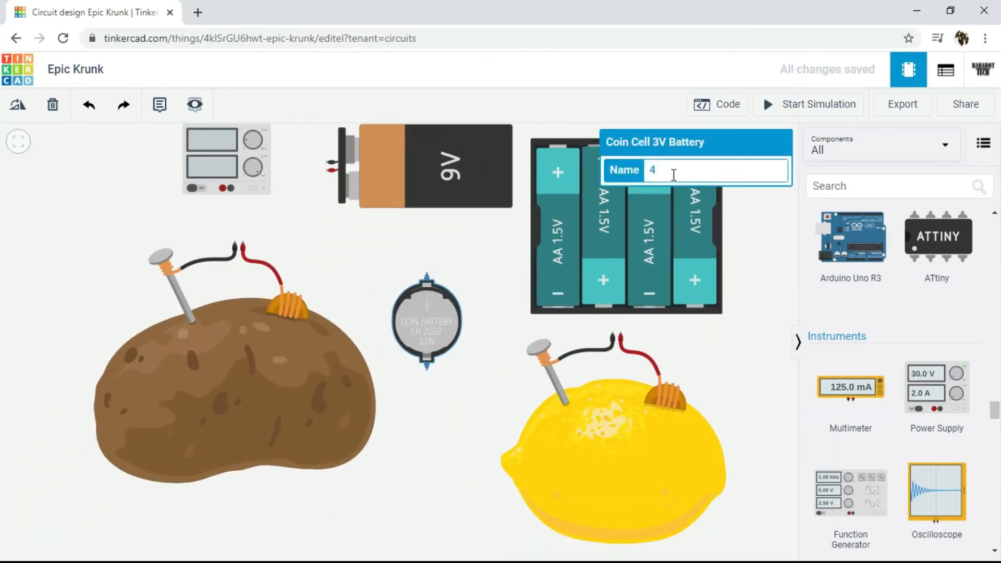
click(228, 357)
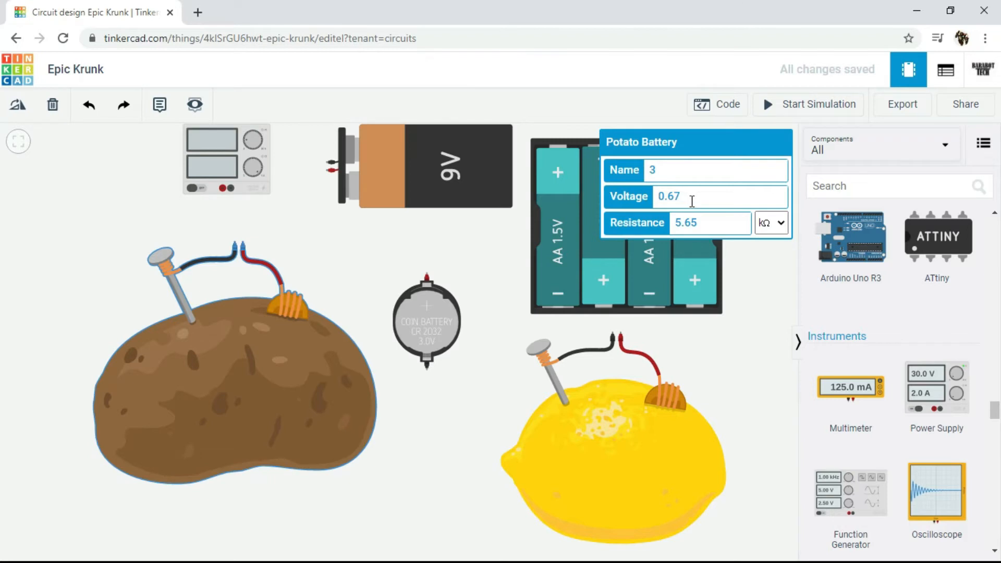
scroll(96, 404, up, 2)
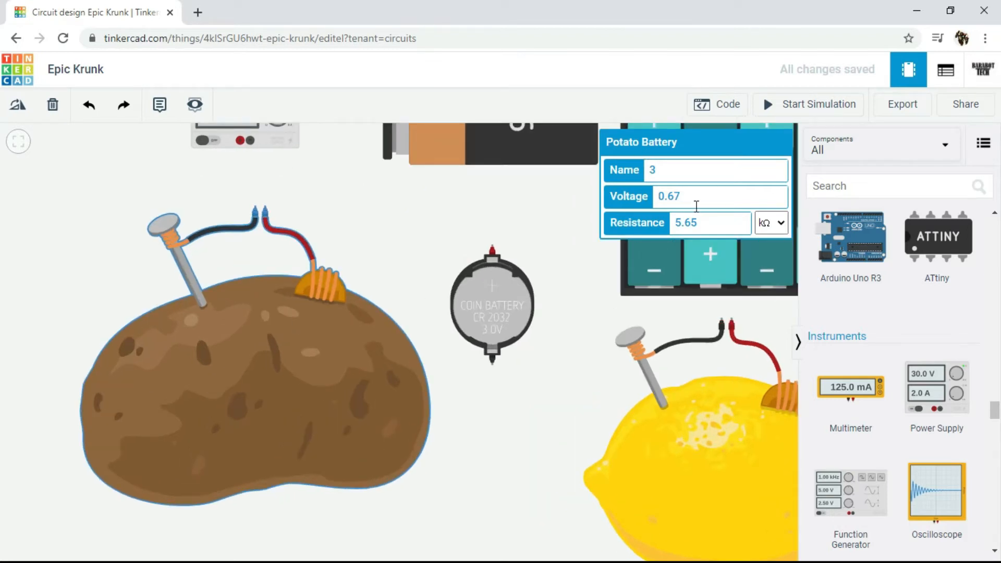
Step: Inspect the lemon battery's voltage and resistance settings
scroll(678, 312, down, 2)
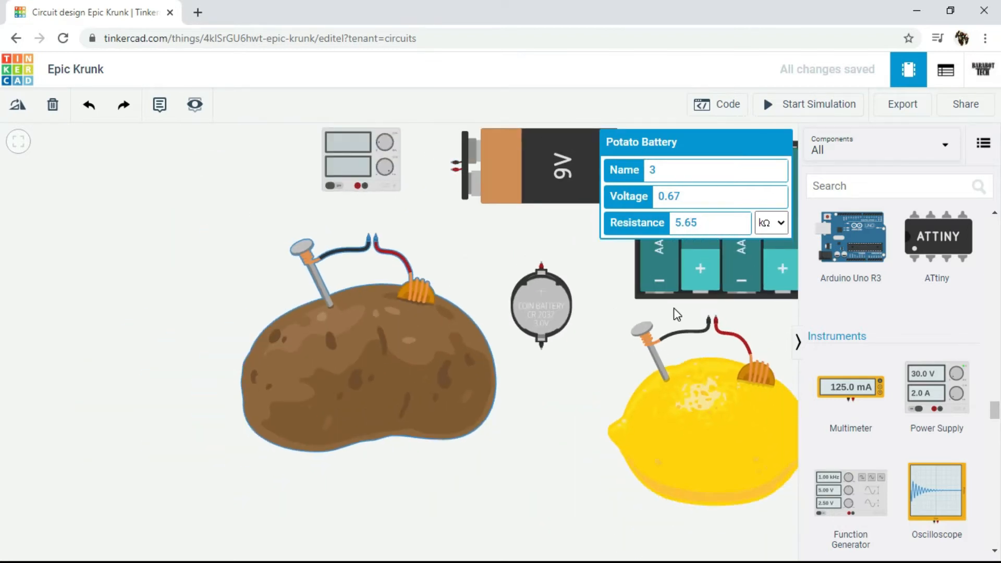
click(708, 397)
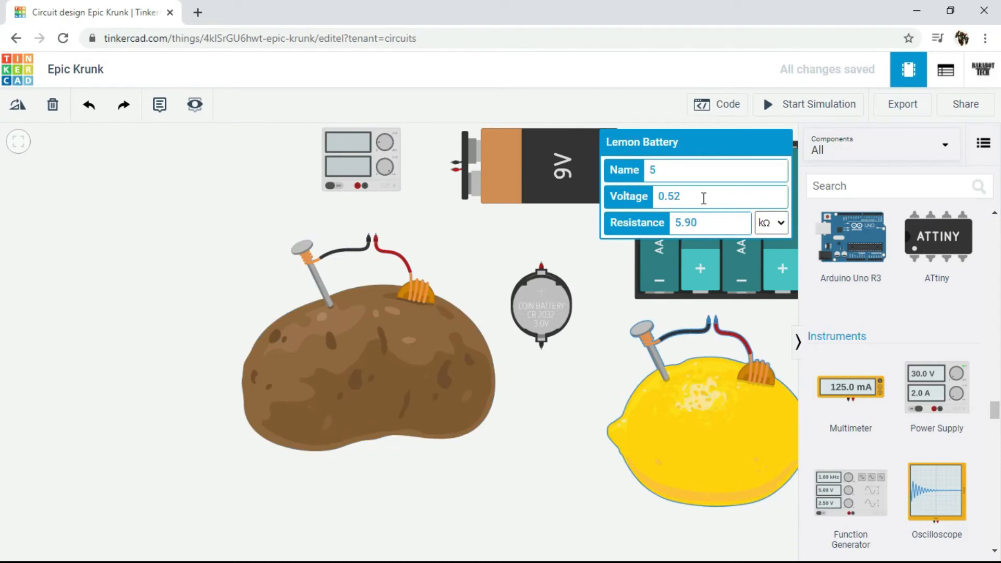
drag(602, 325, 440, 334)
Step: Look over the placed power sources and browse the component library from the instruments back to the NeoPixel strips
scroll(961, 384, up, 1)
scroll(933, 370, down, 4)
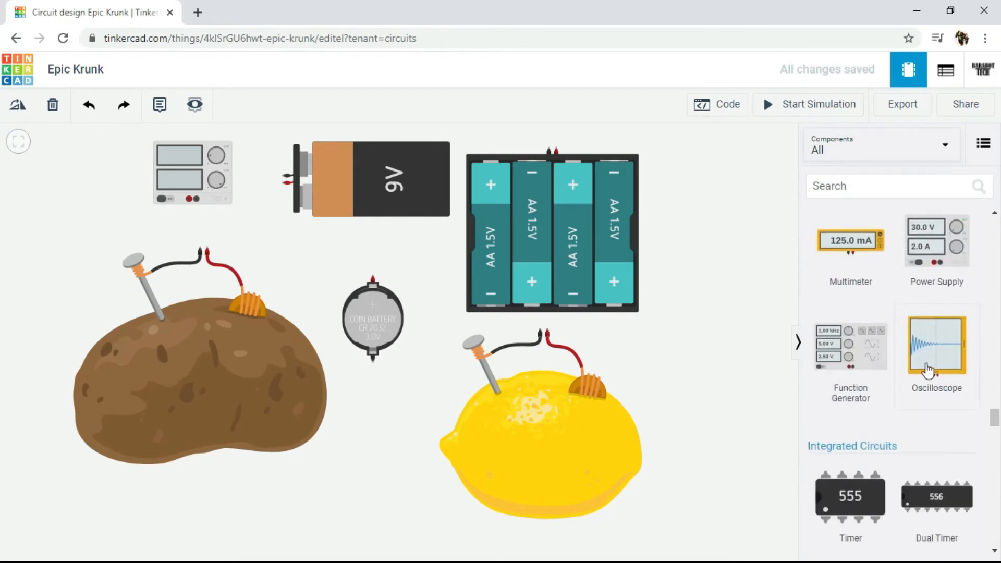
scroll(912, 360, down, 3)
scroll(909, 364, up, 5)
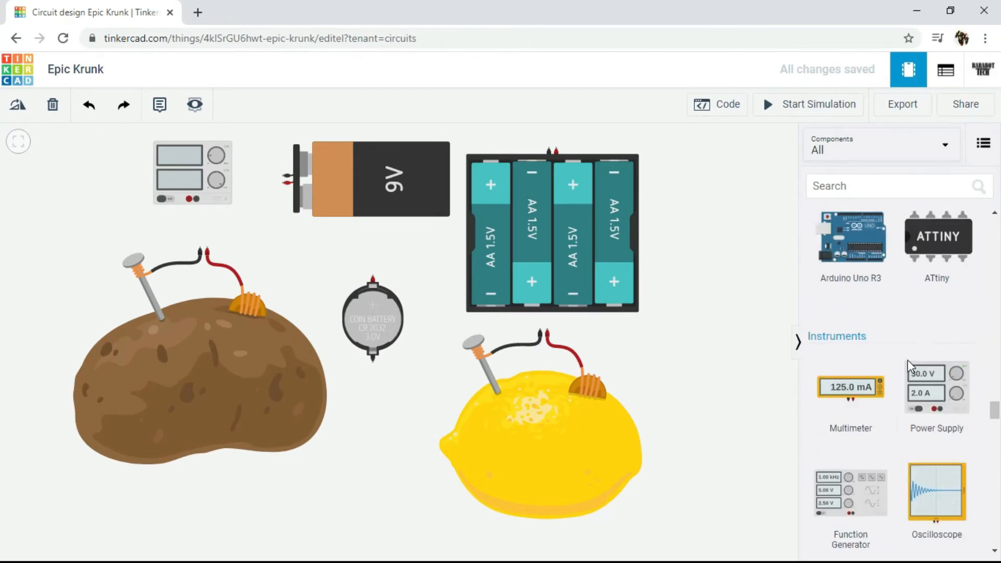
scroll(722, 300, down, 1)
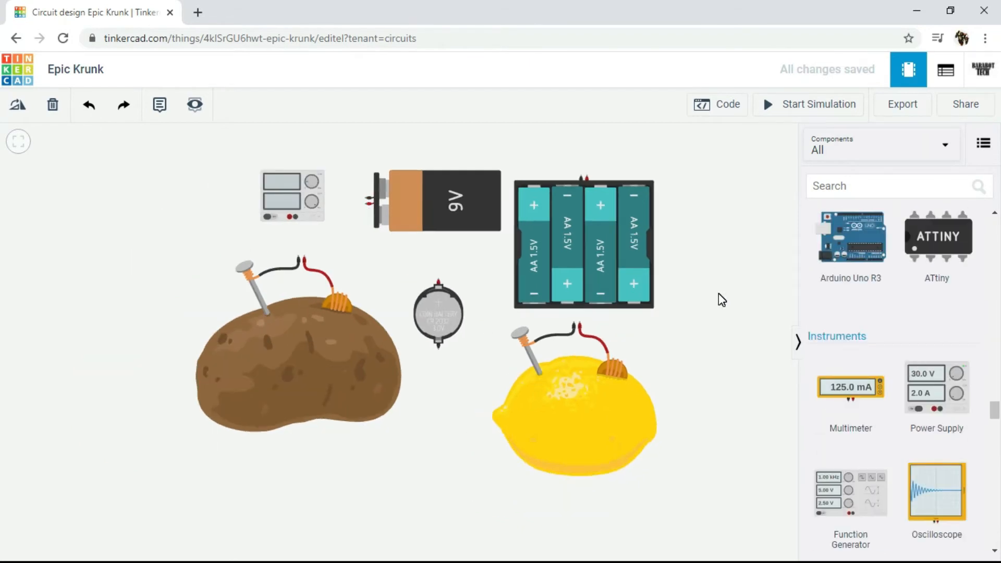
scroll(718, 294, up, 1)
scroll(723, 298, up, 1)
drag(721, 291, 765, 306)
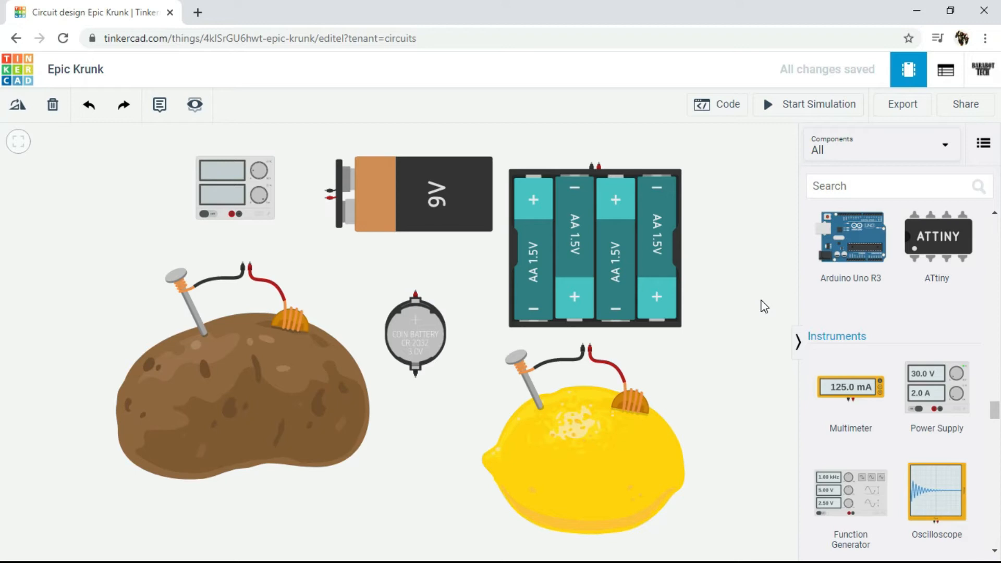
scroll(934, 333, up, 15)
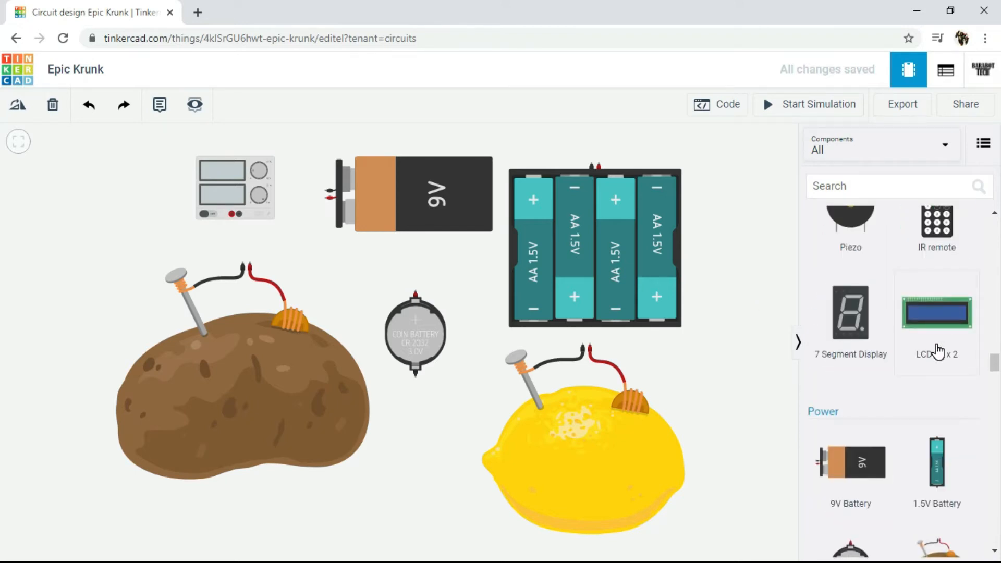
scroll(937, 352, up, 10)
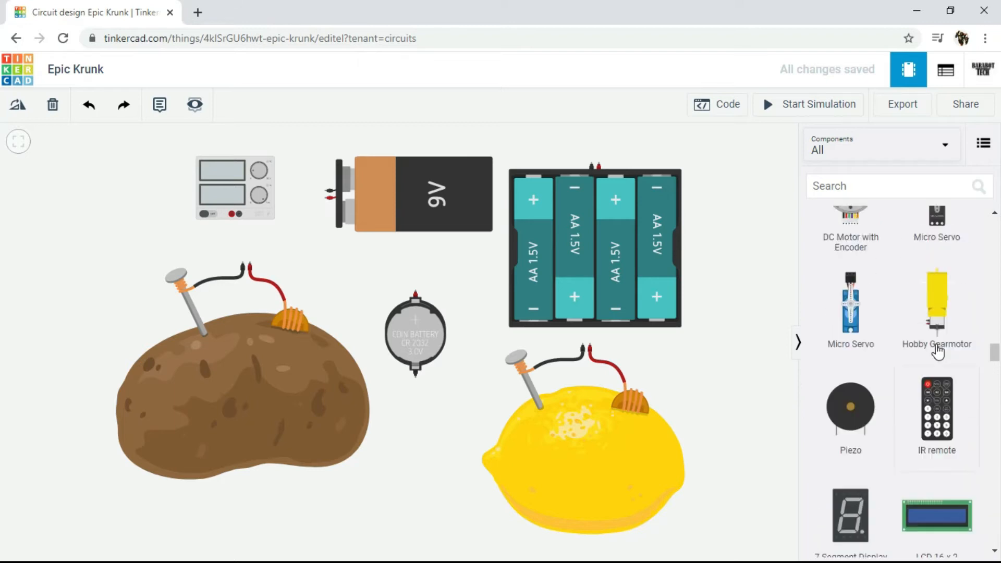
scroll(911, 351, up, 2)
drag(749, 315, 746, 295)
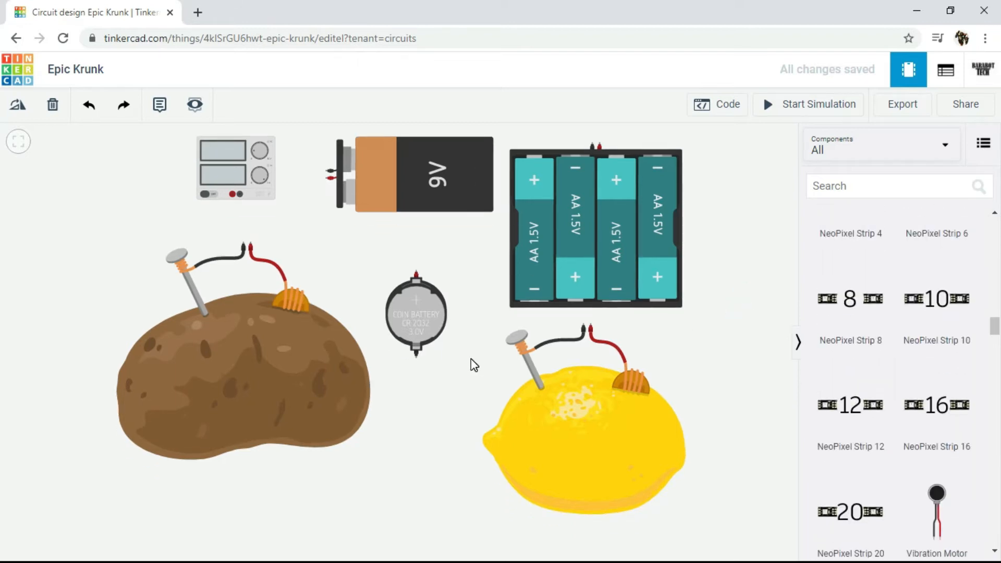
Step: Move the potato battery away from the other power sources and place the lemon battery directly below it
scroll(471, 359, down, 3)
scroll(511, 347, down, 2)
drag(348, 350, 242, 328)
drag(553, 424, 175, 504)
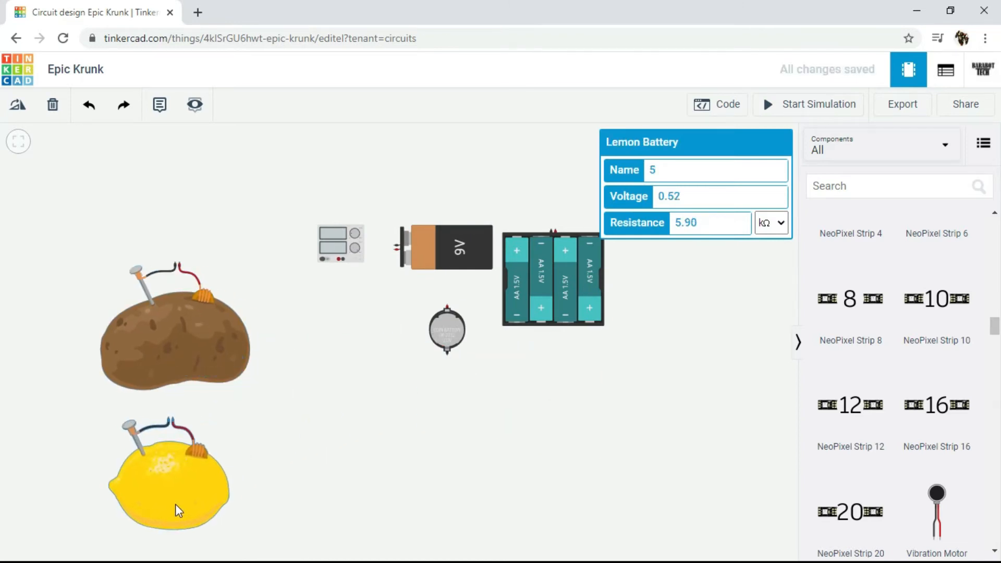
click(300, 479)
Step: Move the 9V battery beside the fruit batteries and rotate it upright with its terminals facing up
drag(438, 254, 356, 344)
click(355, 345)
click(20, 106)
click(21, 109)
click(21, 108)
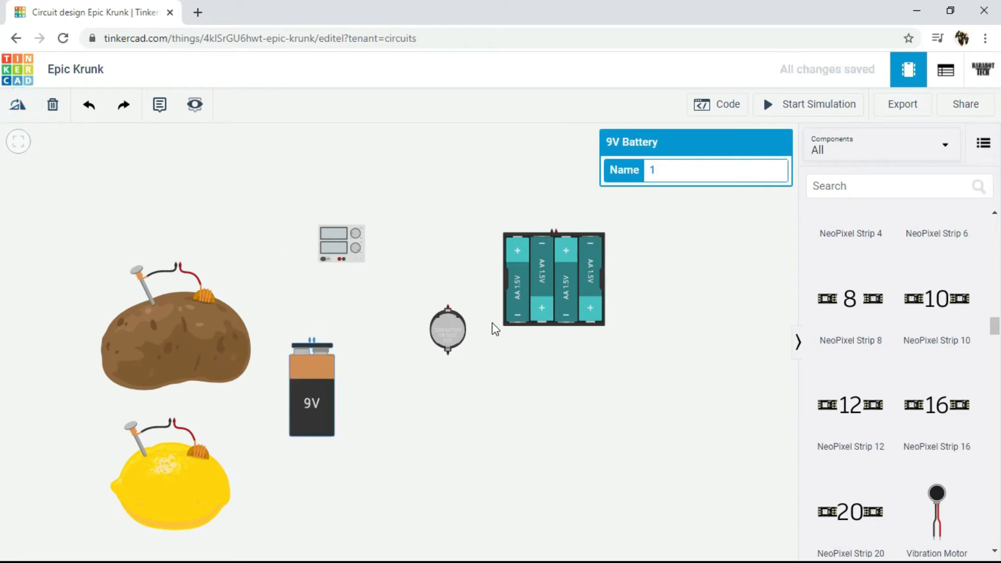
Step: Clear a working area by grouping the 1.5V battery pack, power supply and coin cell around the potato and lemon batteries
drag(553, 258, 562, 313)
scroll(405, 301, up, 1)
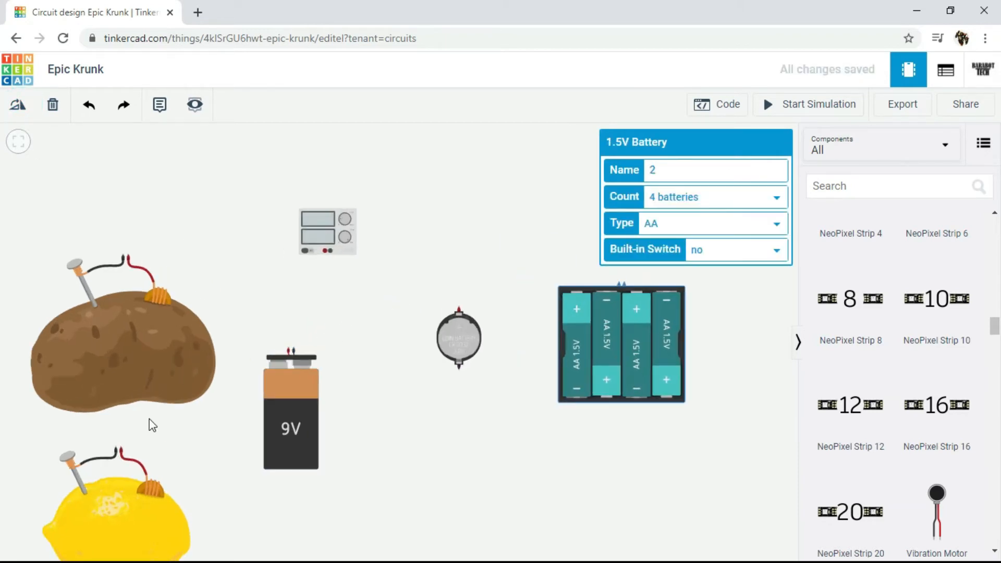
drag(115, 517, 130, 498)
drag(294, 425, 355, 409)
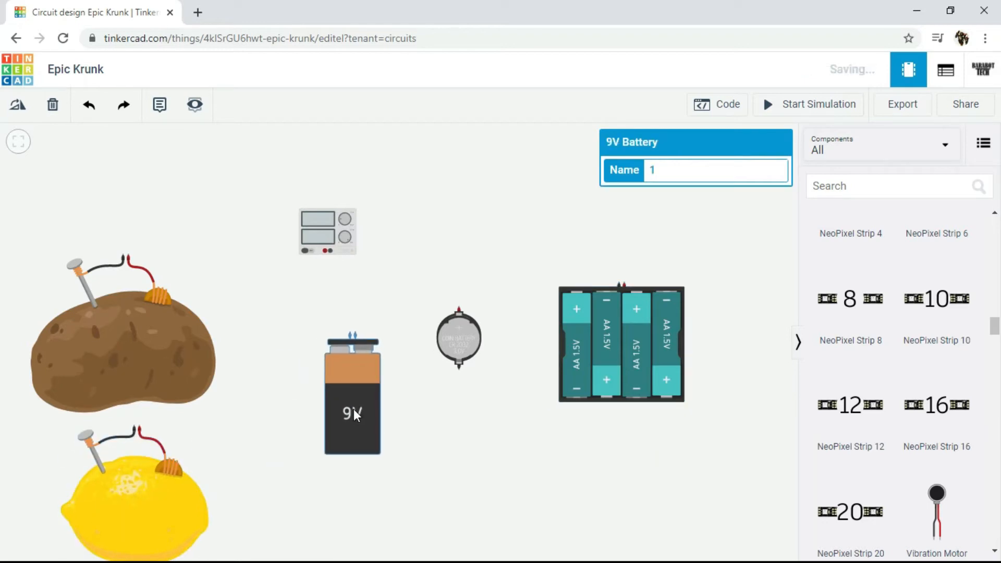
drag(654, 360, 185, 197)
drag(317, 235, 212, 280)
drag(445, 348, 263, 230)
Step: Move the 9V battery into the open area and copy it three times to form a row of four upright batteries
drag(337, 368, 449, 324)
click(449, 323)
key(ctrl+c)
key(ctrl+v)
drag(486, 340, 529, 287)
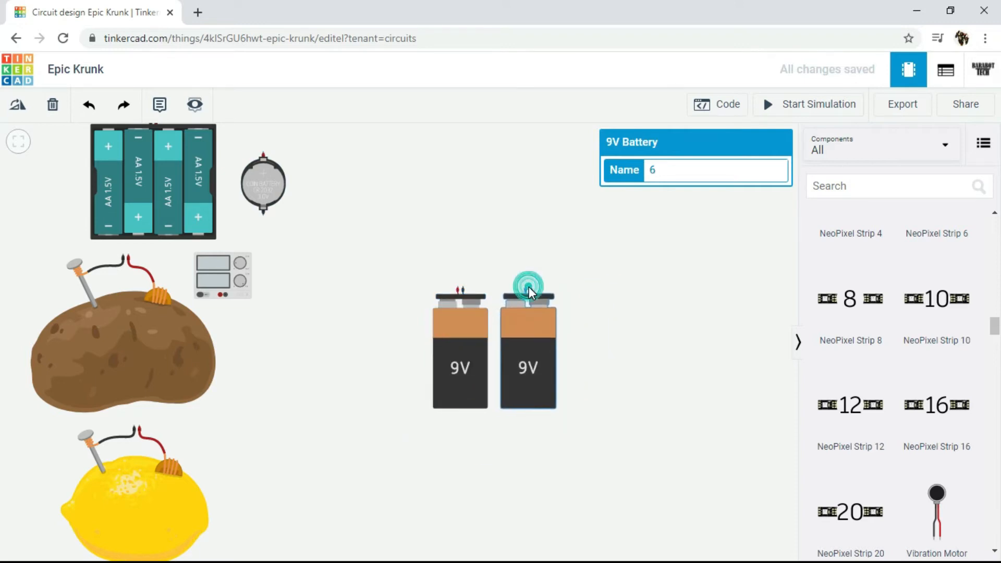
key(ctrl+v)
drag(533, 327, 672, 288)
key(ctrl+v)
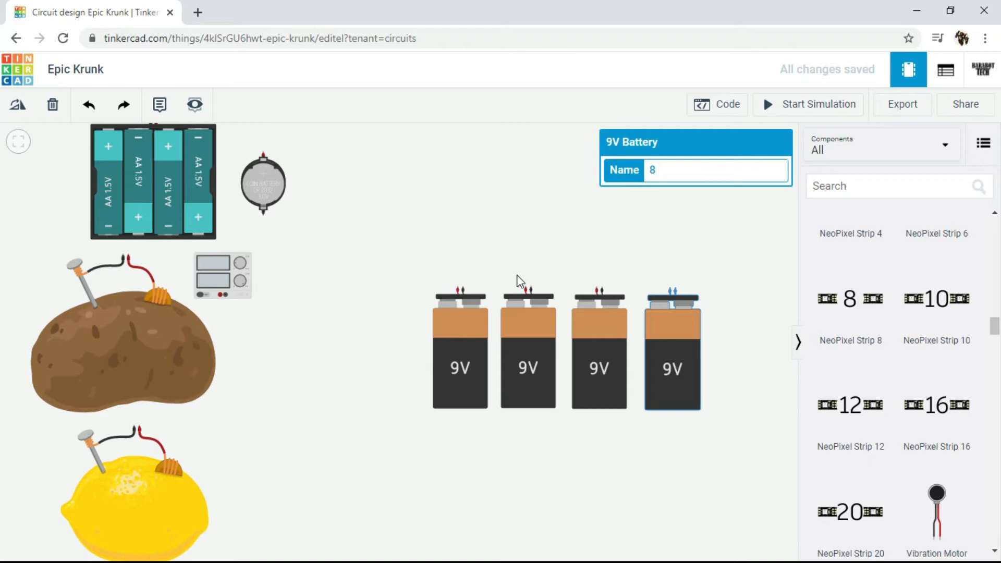
click(750, 302)
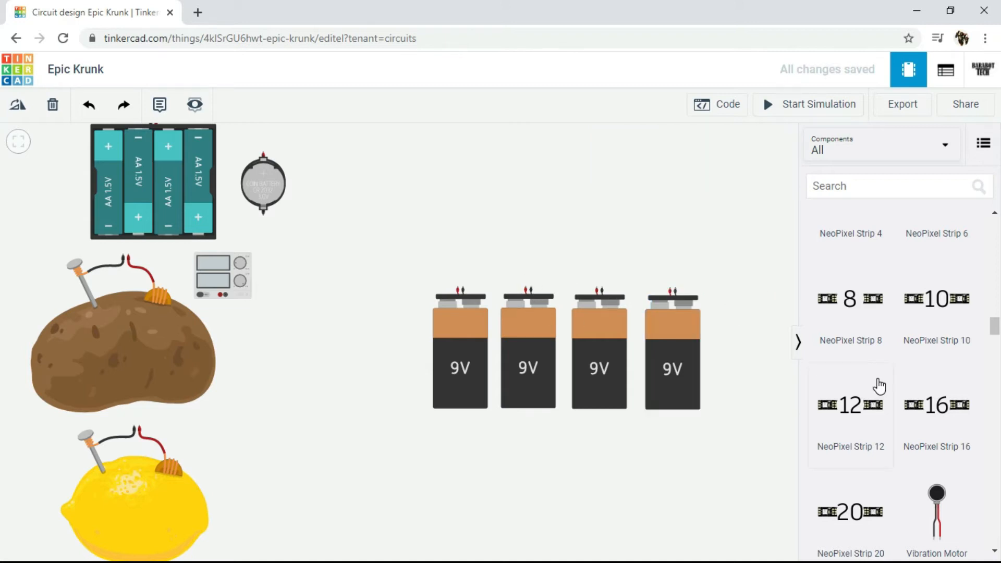
Step: Find the multimeter in the component library and place it above the row of 9V batteries
scroll(881, 388, up, 10)
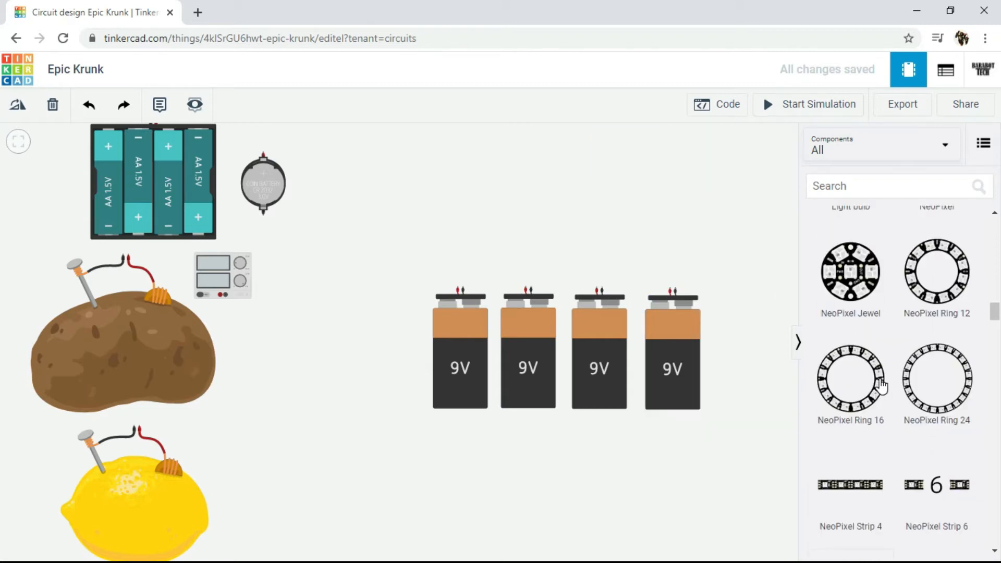
scroll(866, 417, up, 10)
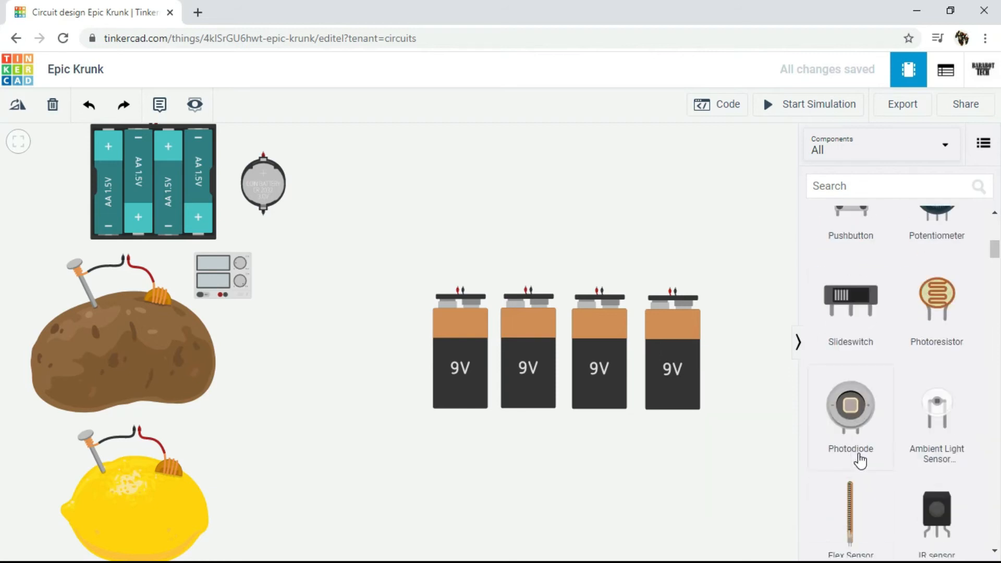
scroll(859, 485, down, 15)
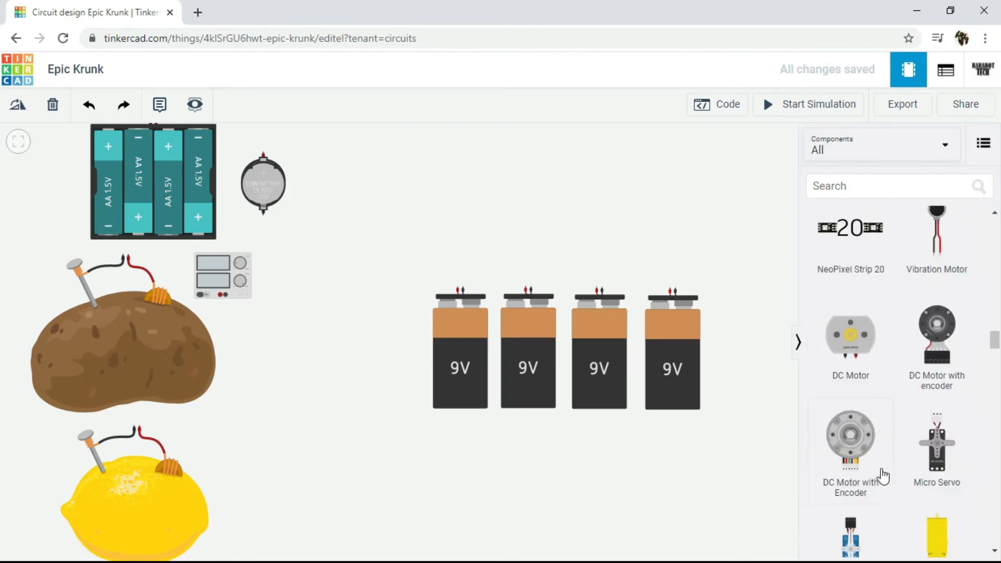
scroll(885, 472, down, 15)
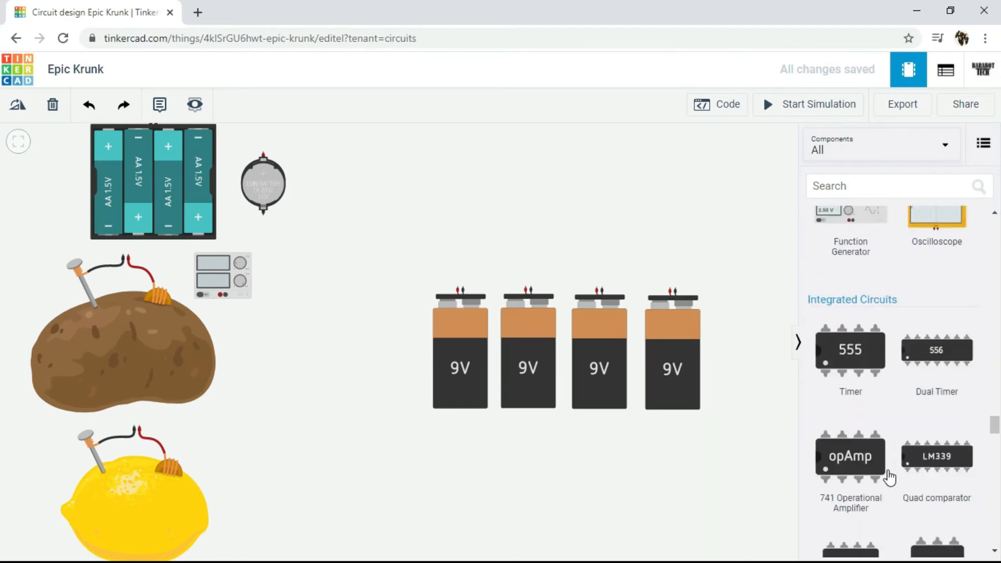
scroll(903, 480, up, 2)
drag(850, 313, 577, 240)
click(639, 205)
click(701, 240)
click(724, 263)
Step: Wire the first 9V battery's positive terminal to the second battery's positive terminal, routing the wire above the batteries
scroll(665, 279, up, 5)
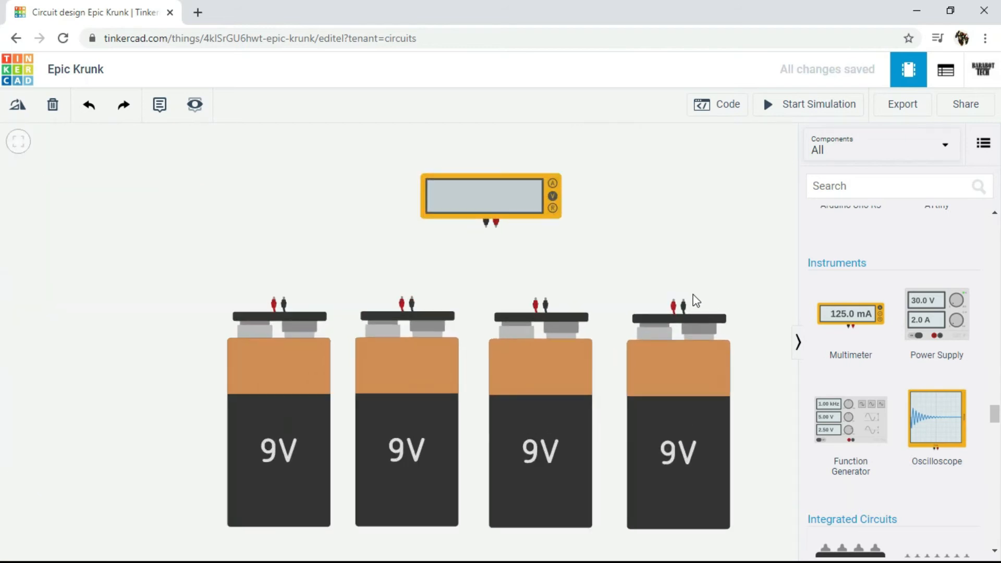
scroll(304, 264, up, 2)
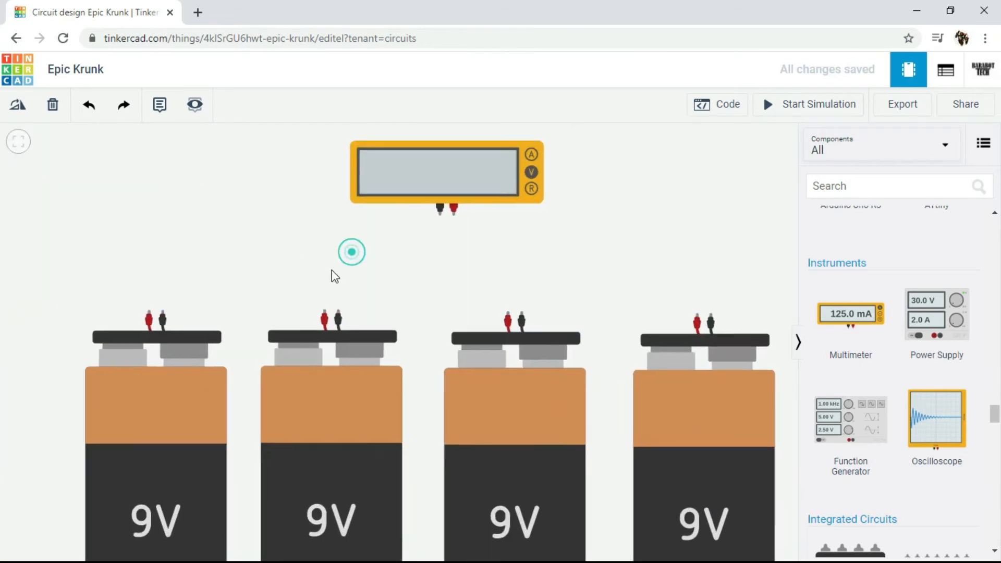
drag(324, 289, 290, 288)
click(67, 341)
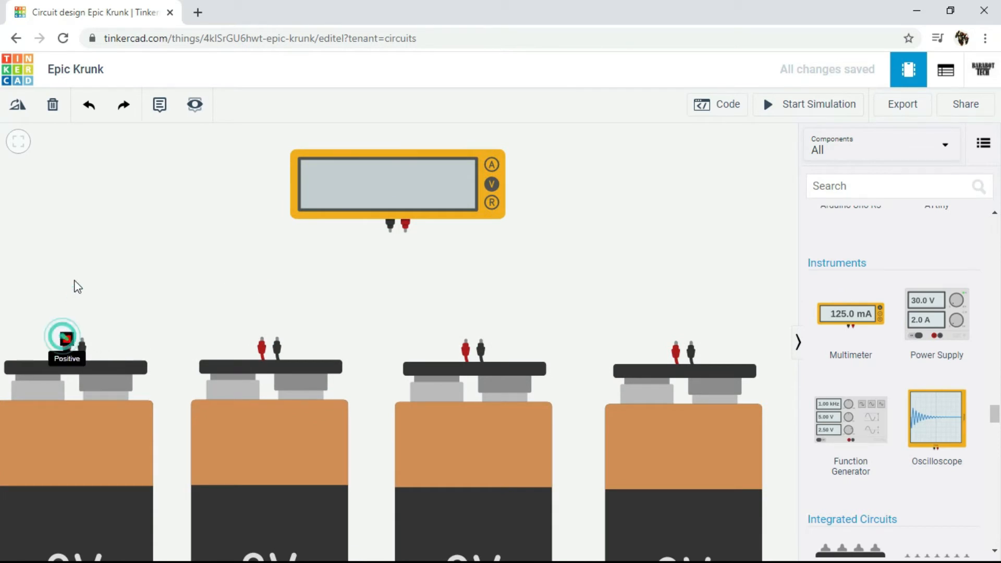
click(77, 273)
click(180, 275)
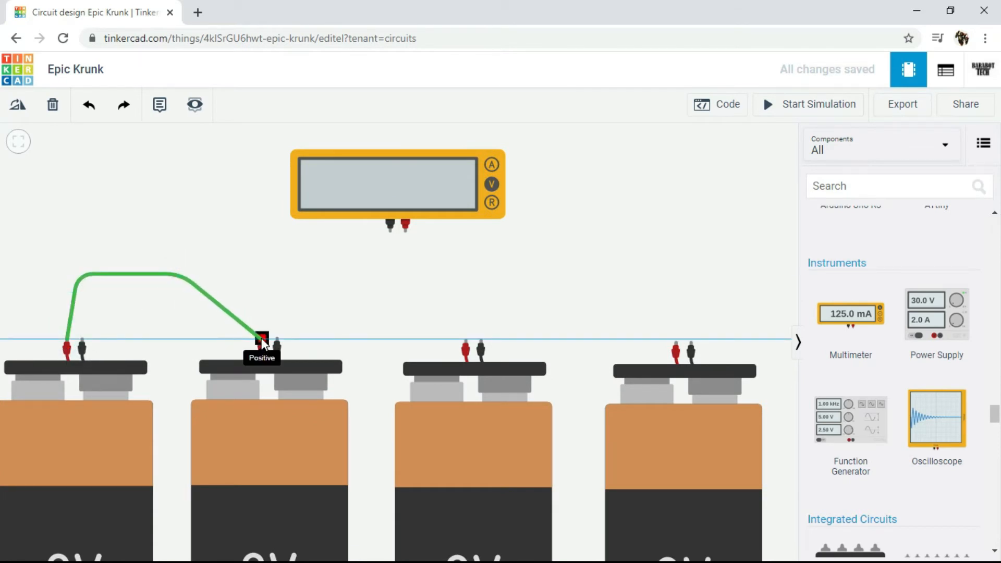
click(261, 339)
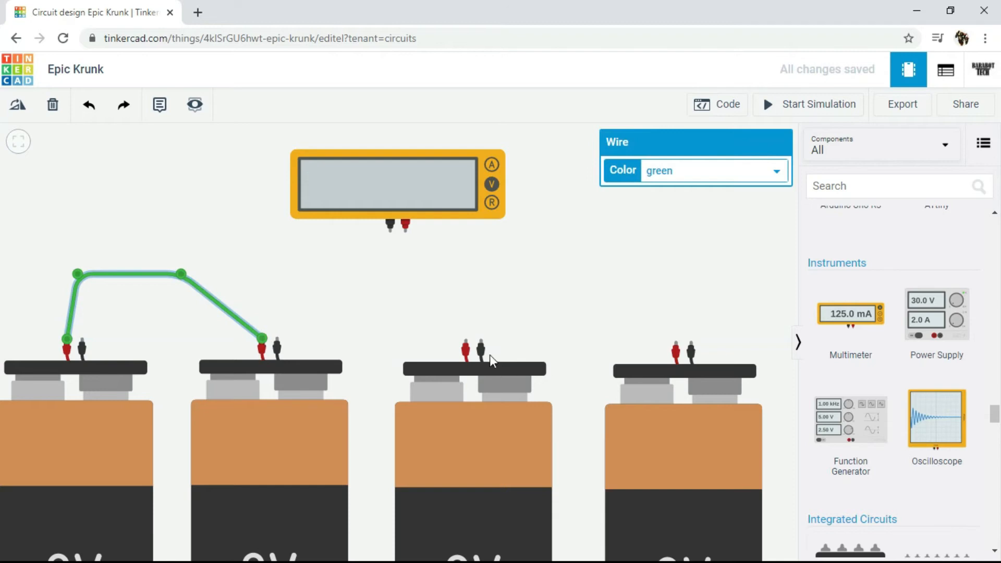
Step: Wire the third 9V battery's positive terminal to the second battery's positive terminal with two bends above them
click(465, 341)
click(461, 267)
click(279, 273)
click(260, 340)
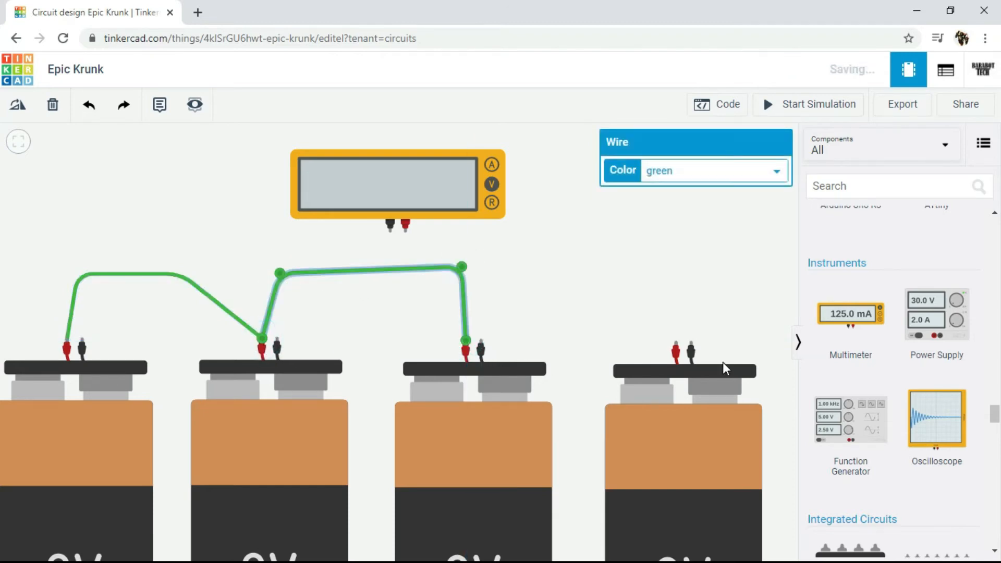
Step: Wire the fourth 9V battery's positive terminal to the third battery's positive terminal with two bends above them
click(677, 342)
click(649, 259)
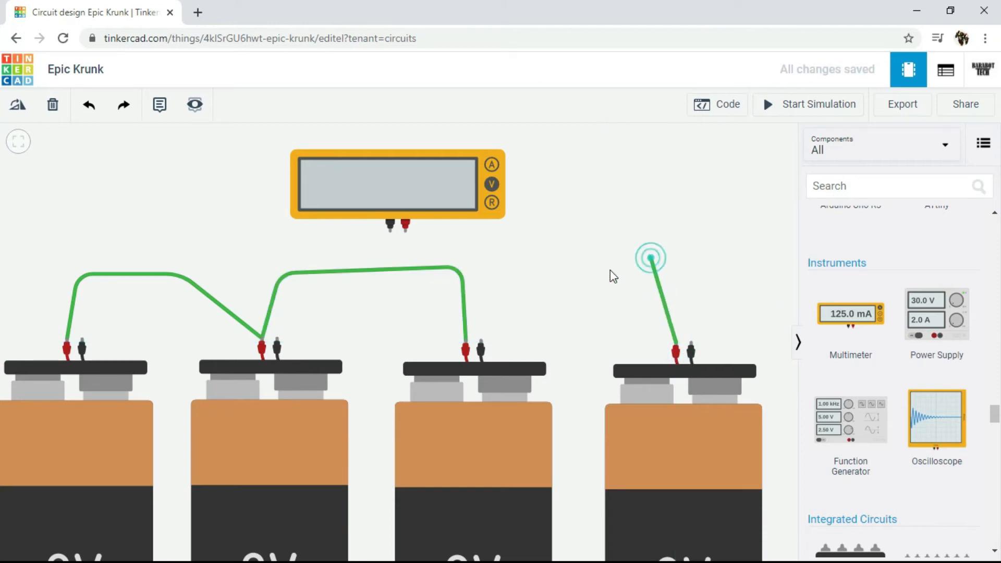
click(509, 265)
click(466, 345)
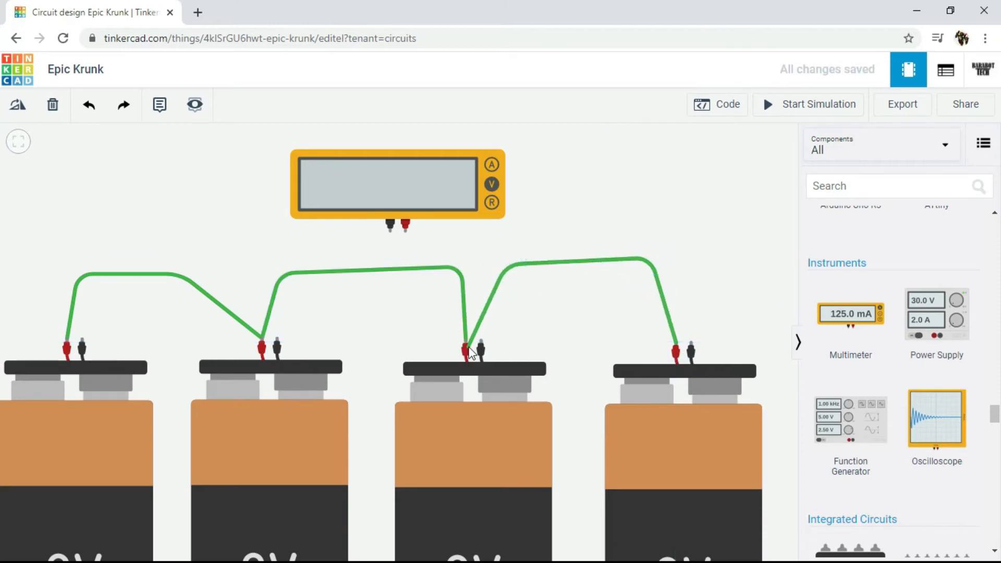
click(468, 343)
click(572, 330)
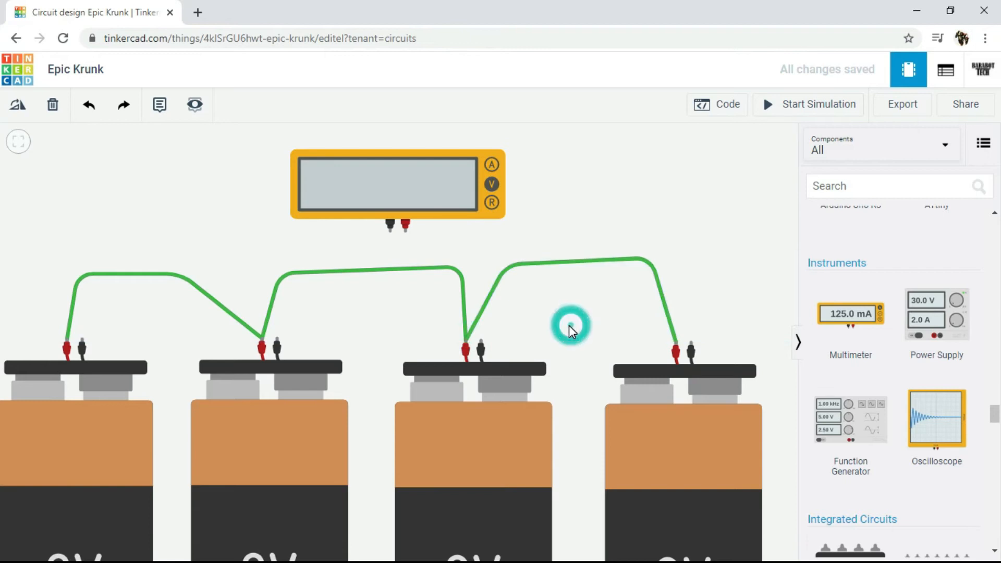
Step: Wire the first 9V battery's negative terminal to the second battery's negative terminal
click(82, 347)
click(158, 308)
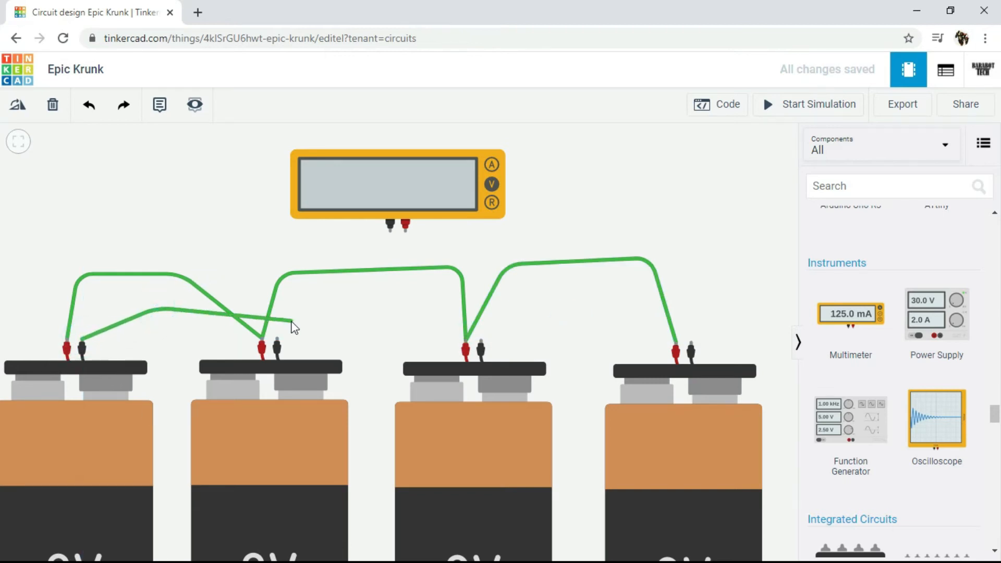
click(279, 322)
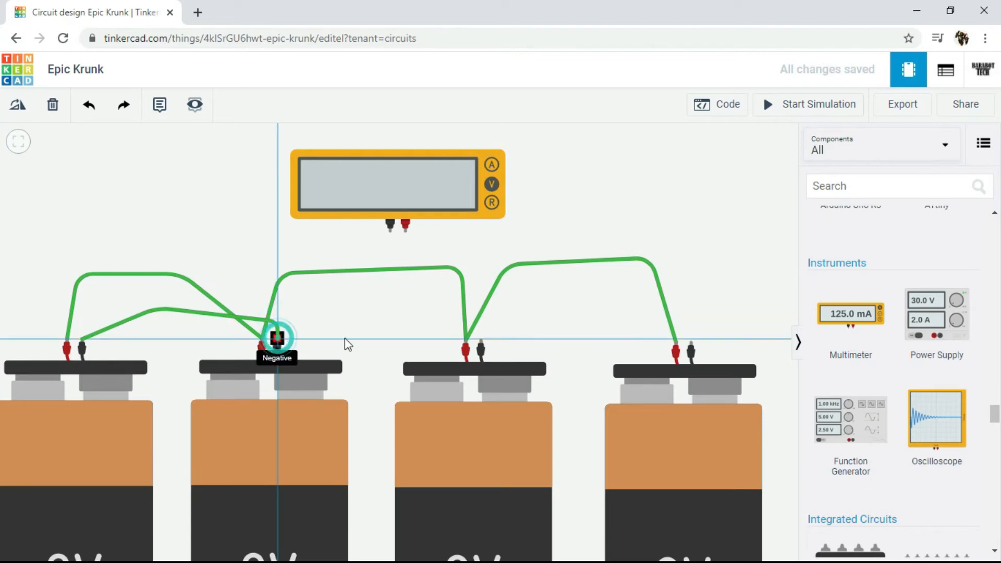
click(278, 344)
Step: Wire the third 9V battery's negative terminal to the second's, and the fourth's negative terminal to the third's
click(482, 345)
click(384, 312)
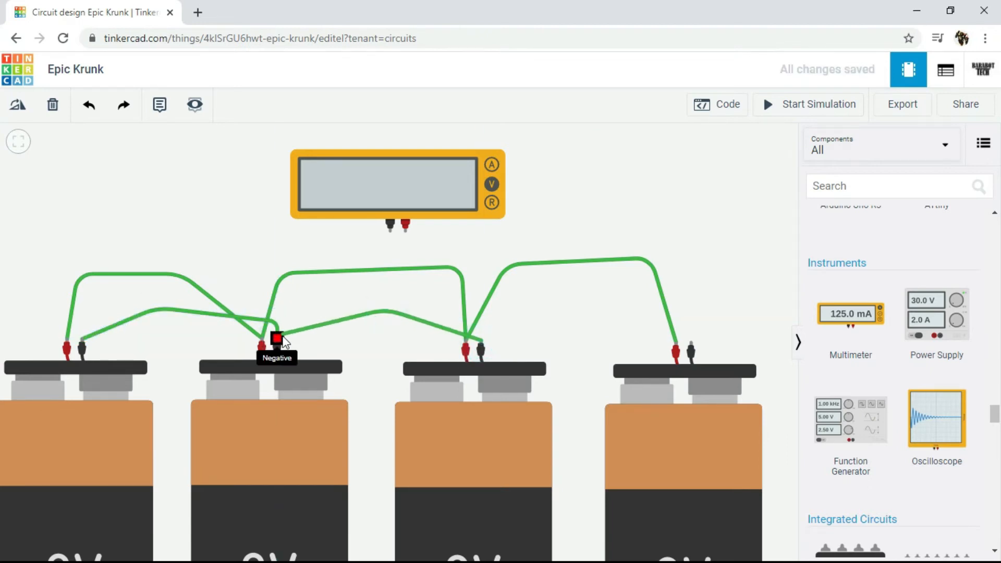
click(281, 339)
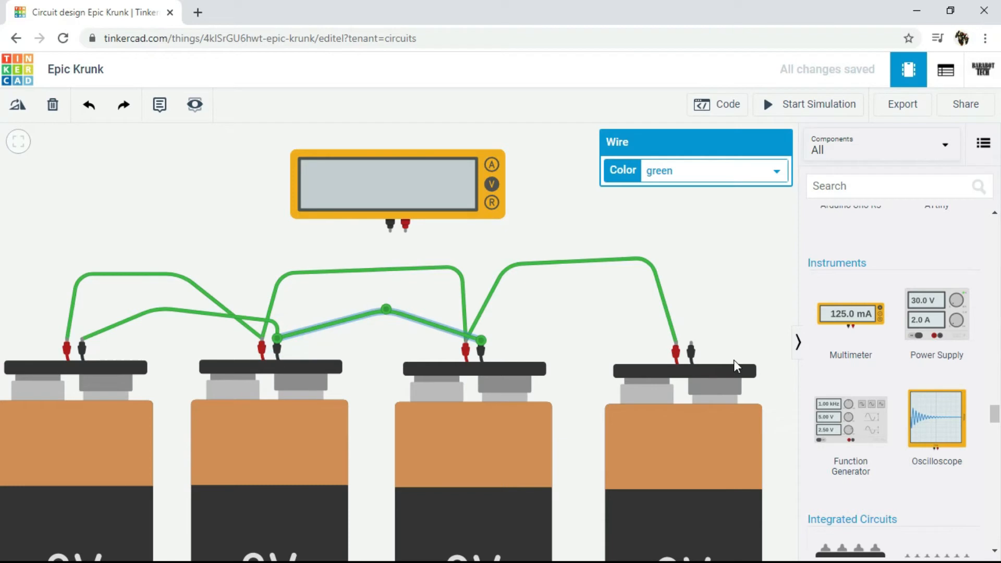
click(691, 350)
click(703, 309)
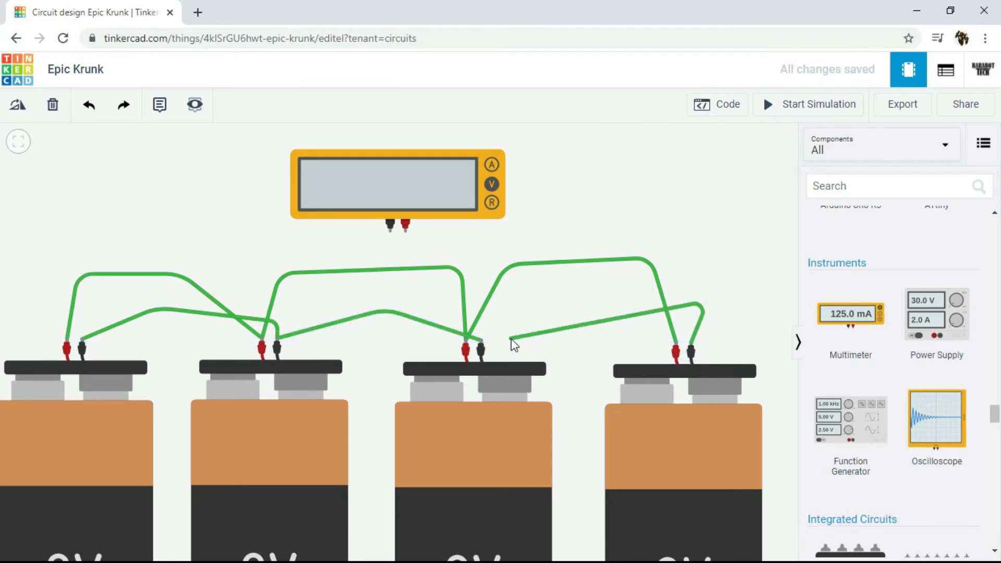
click(483, 338)
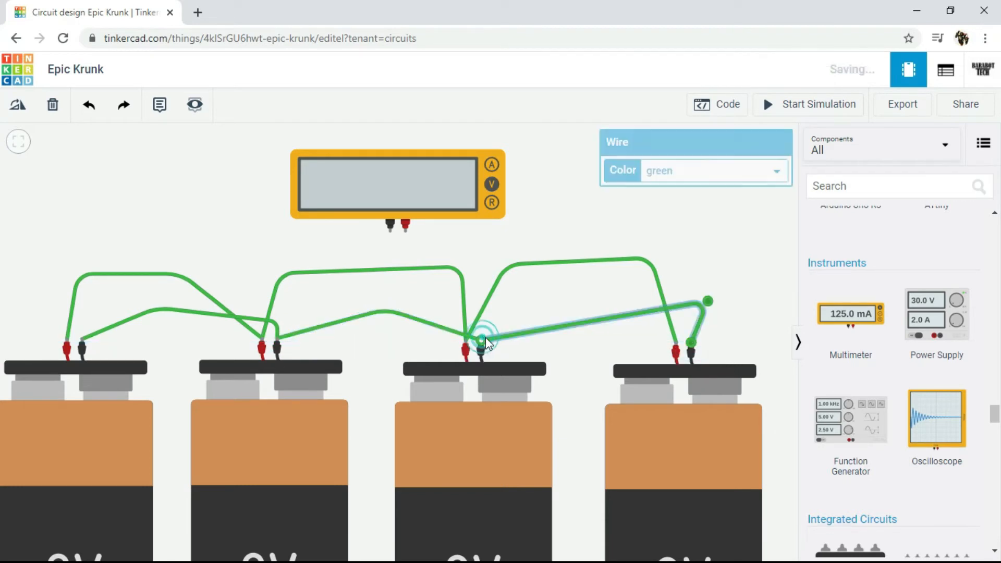
Step: Shift the multimeter slightly left and wire its positive terminal to the fourth battery's positive terminal with one bend
click(241, 209)
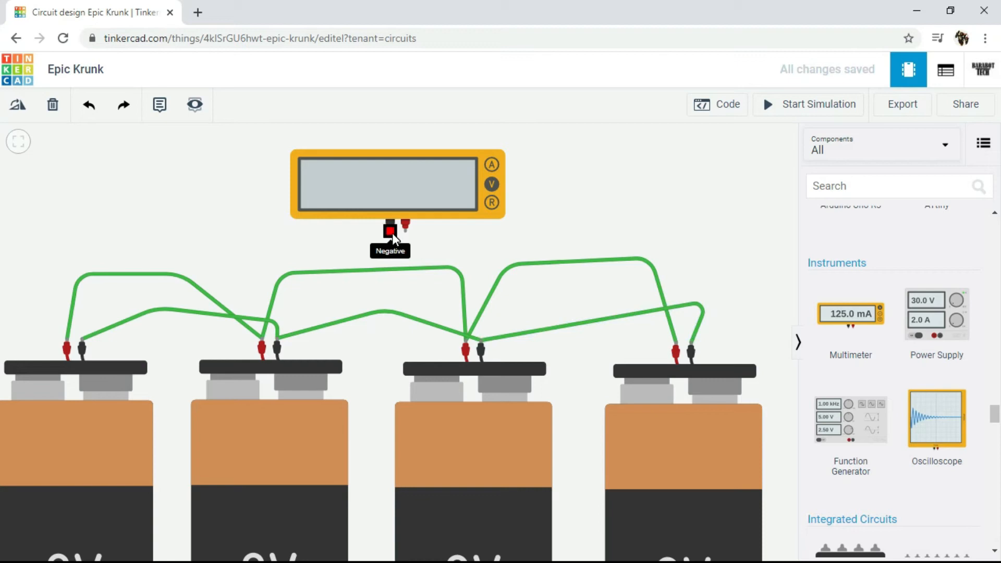
drag(420, 181, 377, 177)
click(398, 246)
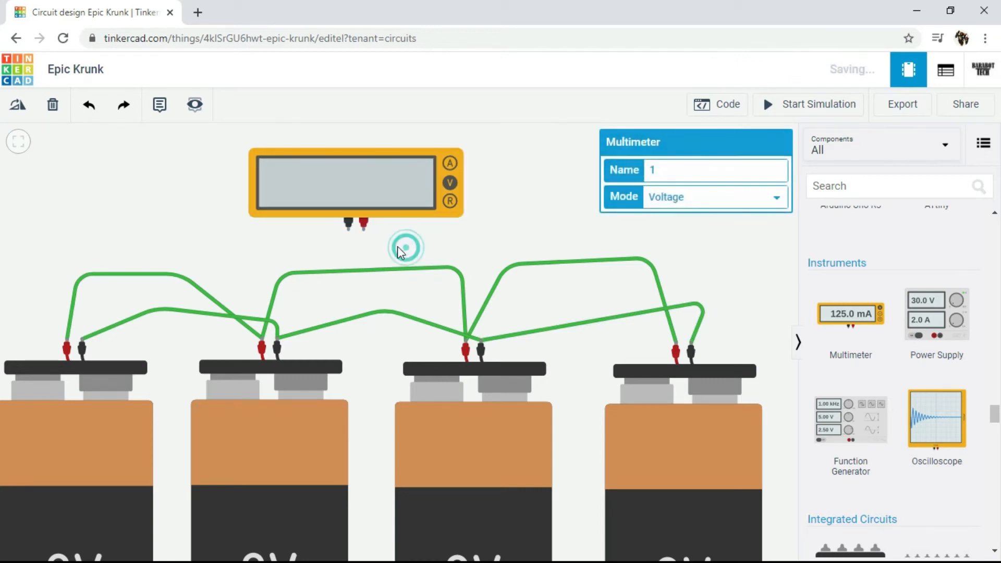
click(365, 232)
click(684, 217)
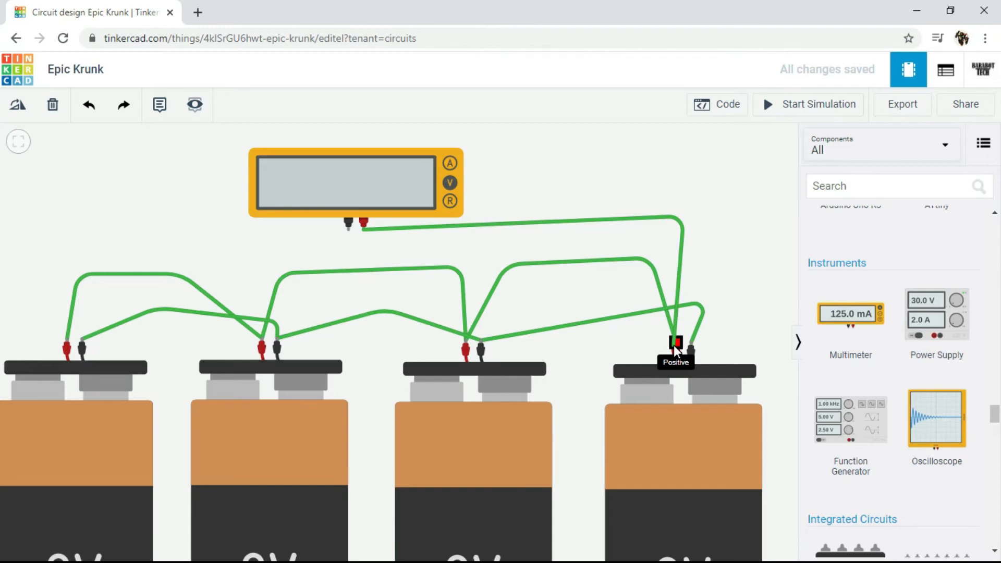
click(676, 346)
Step: Wire the multimeter's negative terminal to the fourth battery's negative terminal with two bends
click(348, 228)
click(347, 249)
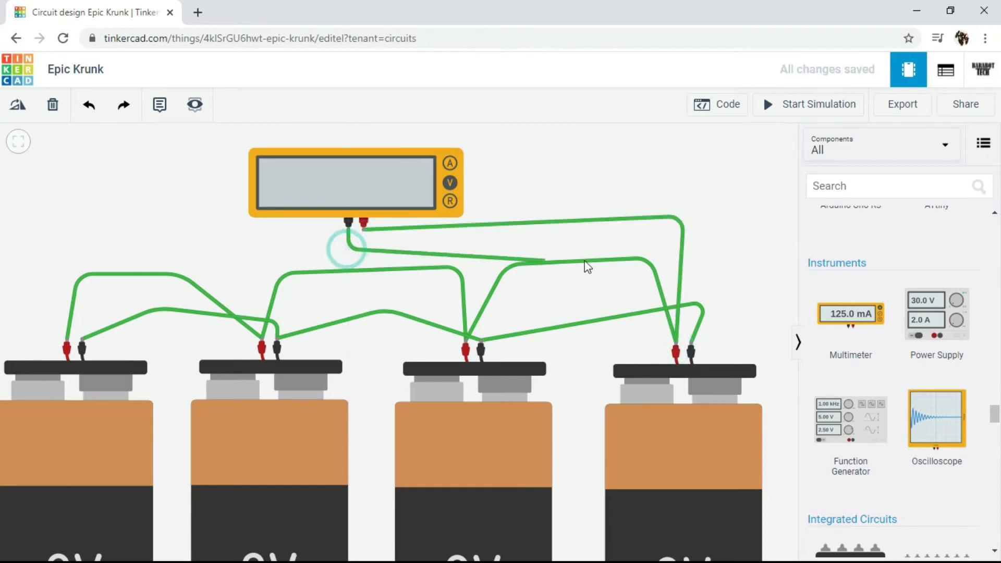
click(710, 246)
click(692, 348)
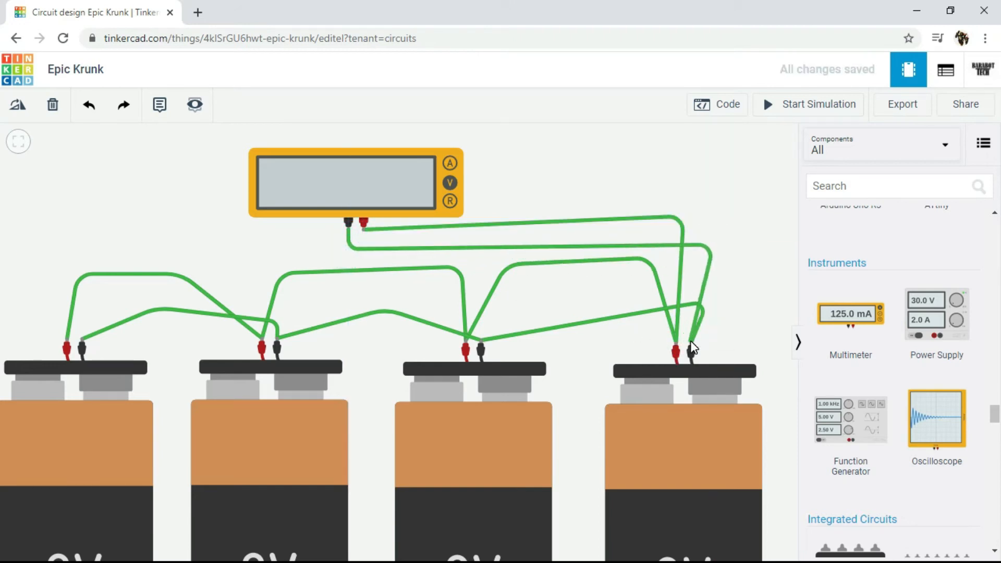
Step: Start the simulation and switch the multimeter to amperage mode
click(767, 104)
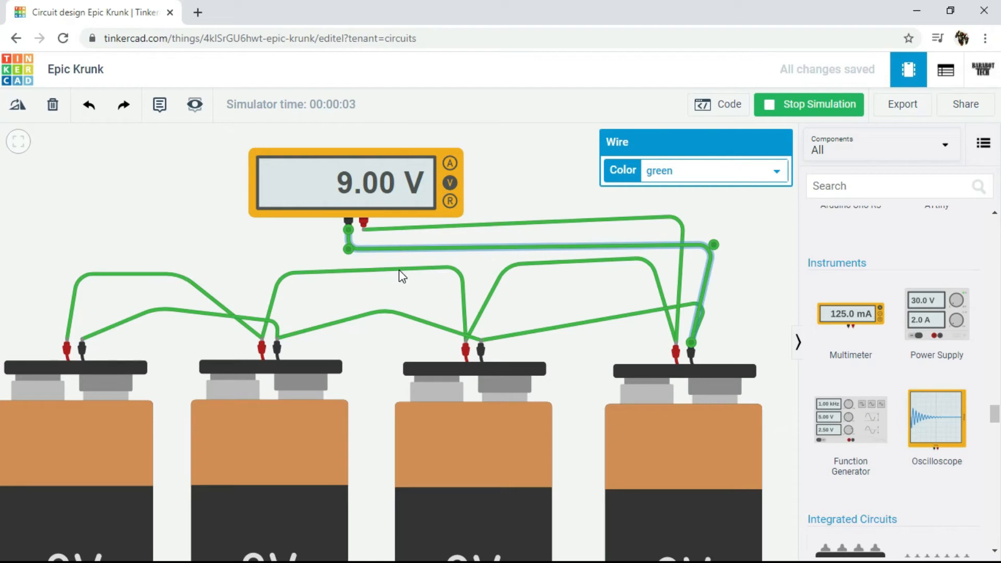
click(450, 163)
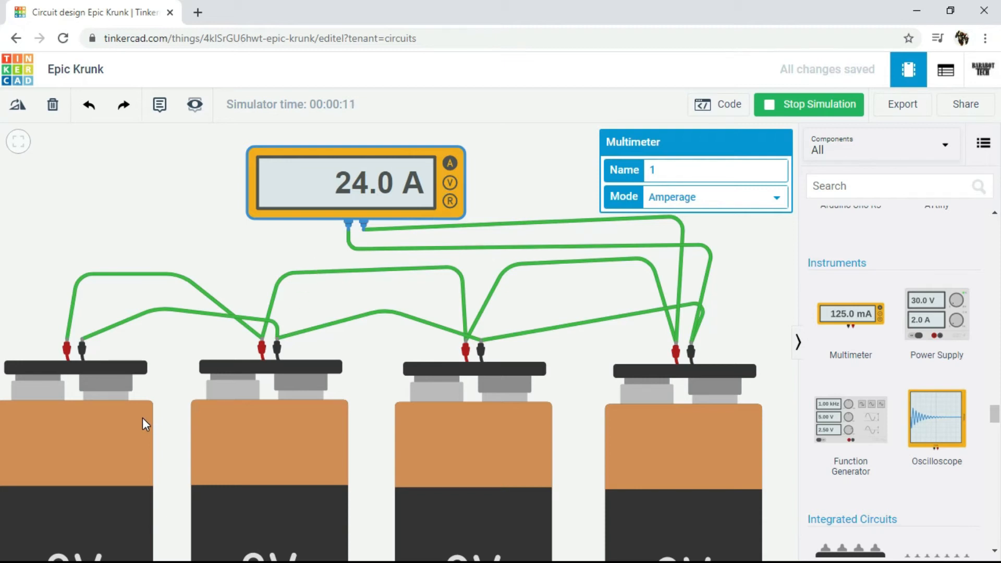
Step: Examine the whole parallel battery circuit and the multimeter's current reading, inspecting the individual 9V batteries
scroll(148, 421, down, 3)
drag(642, 336, 572, 248)
scroll(637, 266, down, 3)
click(658, 247)
scroll(650, 254, down, 1)
scroll(649, 254, down, 1)
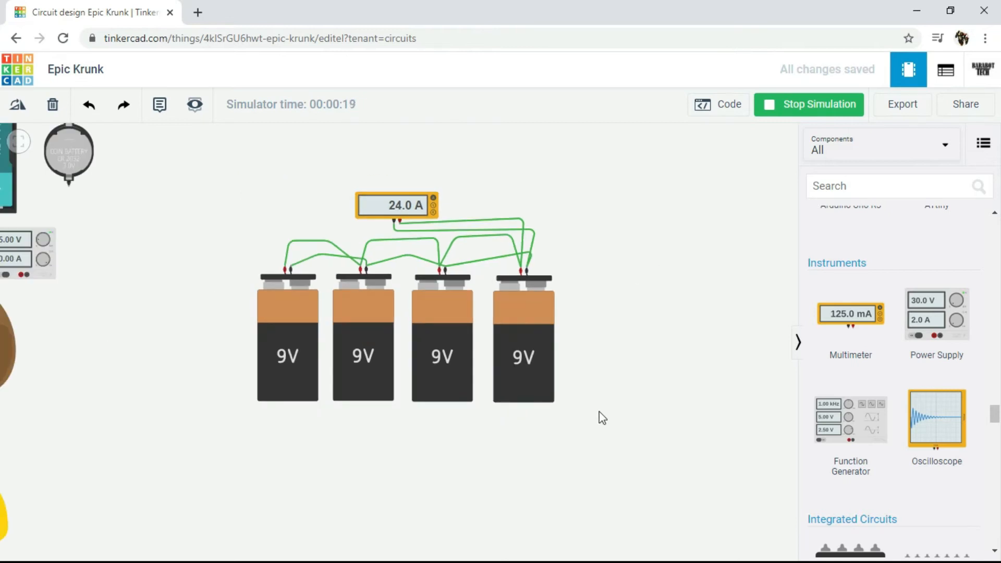
scroll(599, 408, down, 1)
click(543, 343)
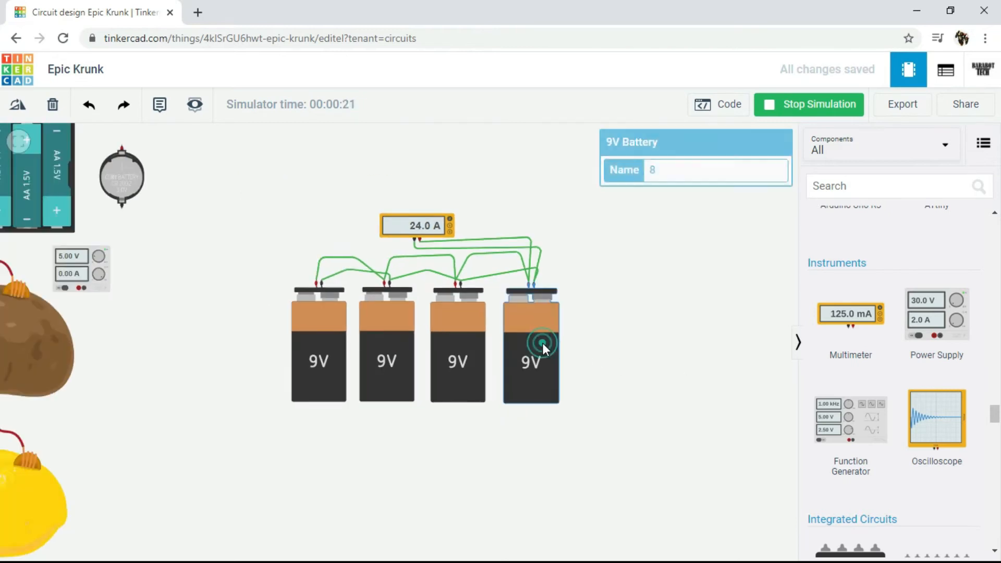
mouse_move(679, 510)
mouse_down()
mouse_move(387, 370)
mouse_move(714, 501)
mouse_move(640, 450)
mouse_move(503, 386)
mouse_move(689, 499)
mouse_up()
click(330, 346)
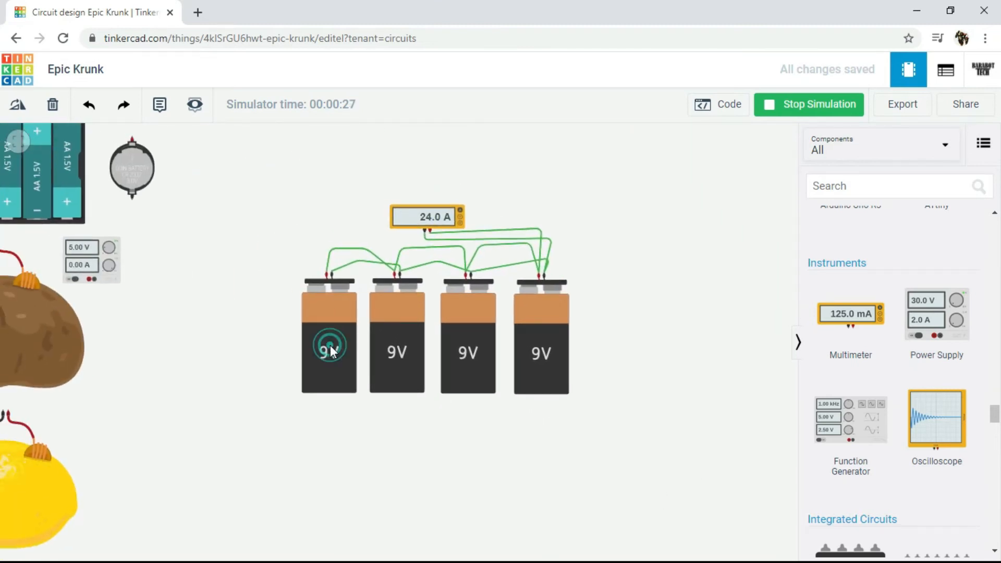
click(386, 344)
click(349, 339)
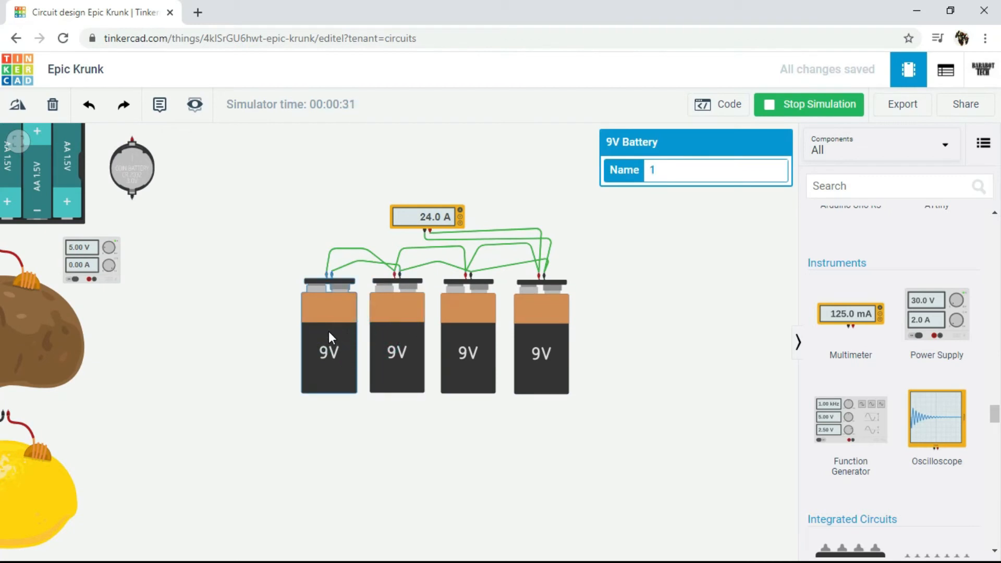
click(653, 246)
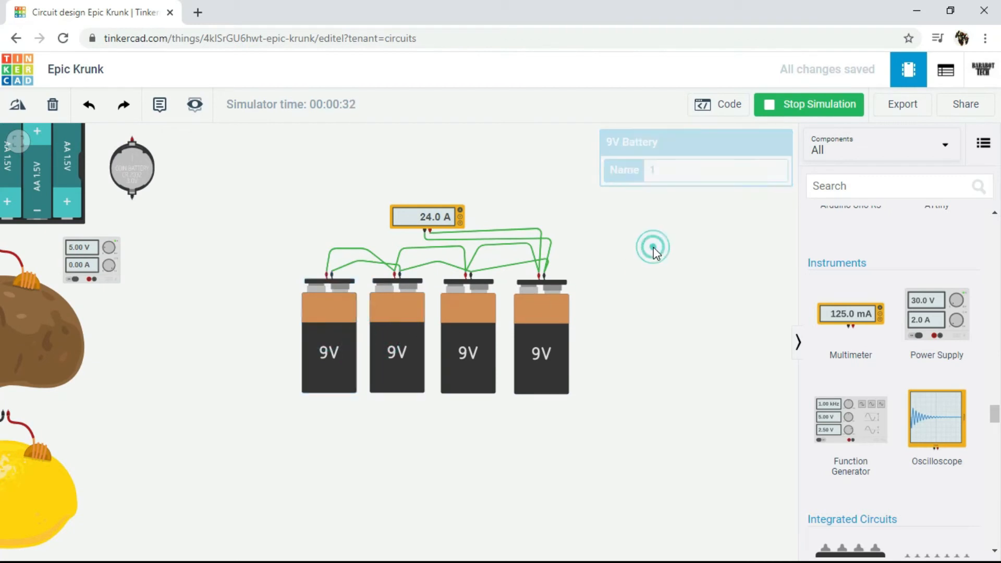
Step: Stop the simulation, duplicate the first 9V battery and place the copy directly below it
click(850, 101)
click(333, 333)
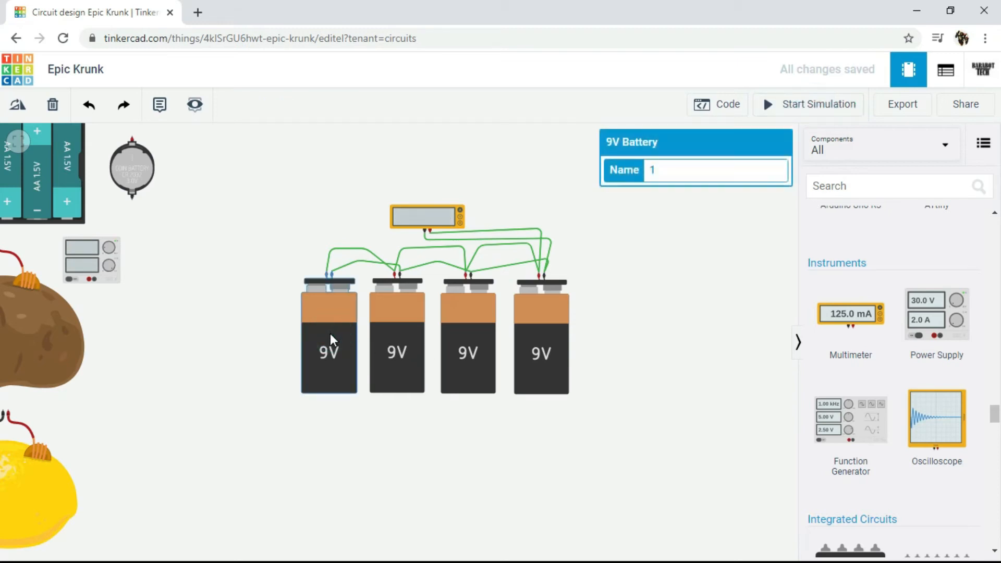
key(ctrl+c)
key(ctrl+v)
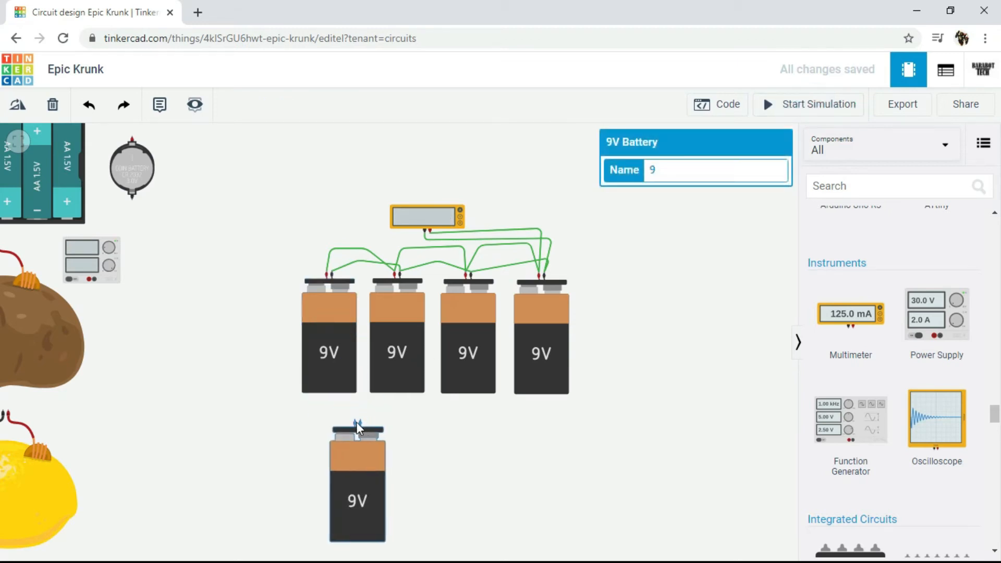
click(333, 460)
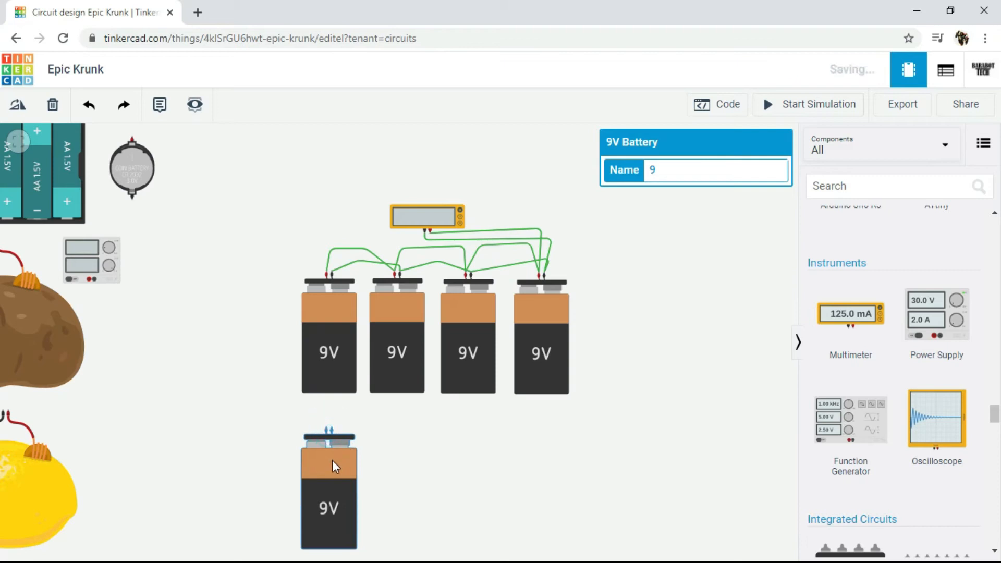
Step: Paste another 9V battery and place it beside the first battery of the lower row
click(427, 453)
scroll(427, 449, down, 1)
drag(427, 449, 413, 360)
key(ctrl+v)
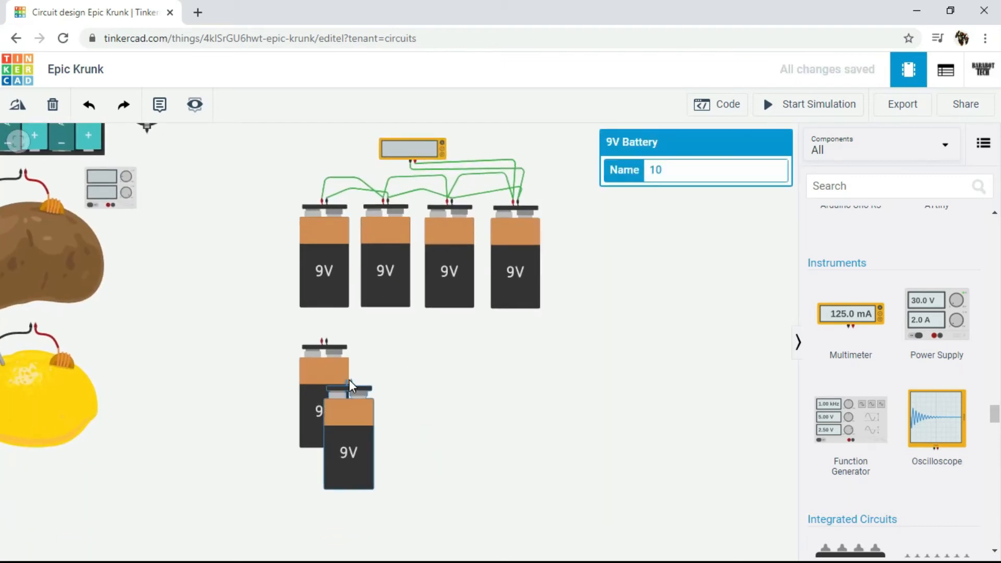
click(390, 338)
click(459, 359)
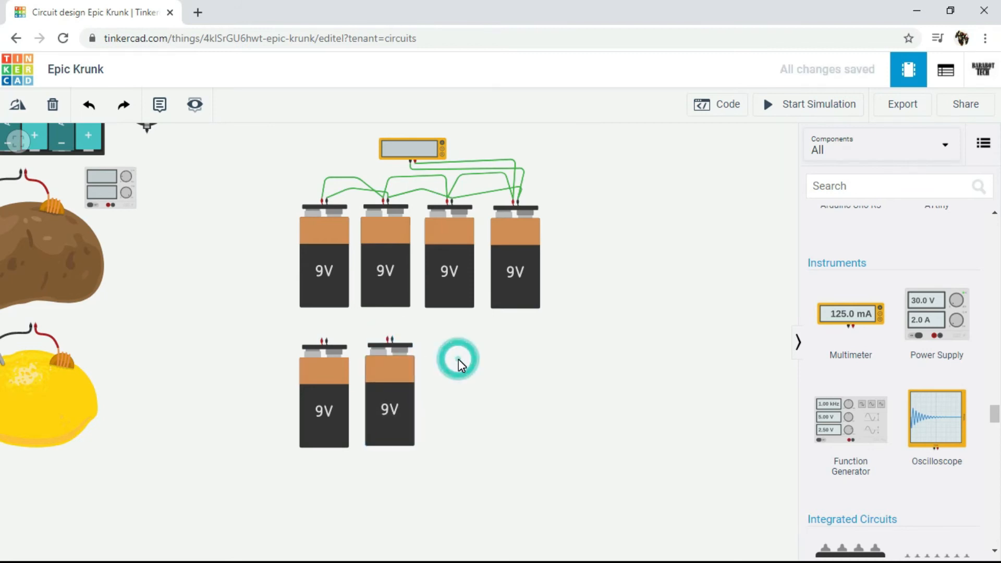
Step: Paste two more 9V batteries to complete a lower row of four
key(ctrl+v)
click(455, 337)
click(515, 353)
key(ctrl+v)
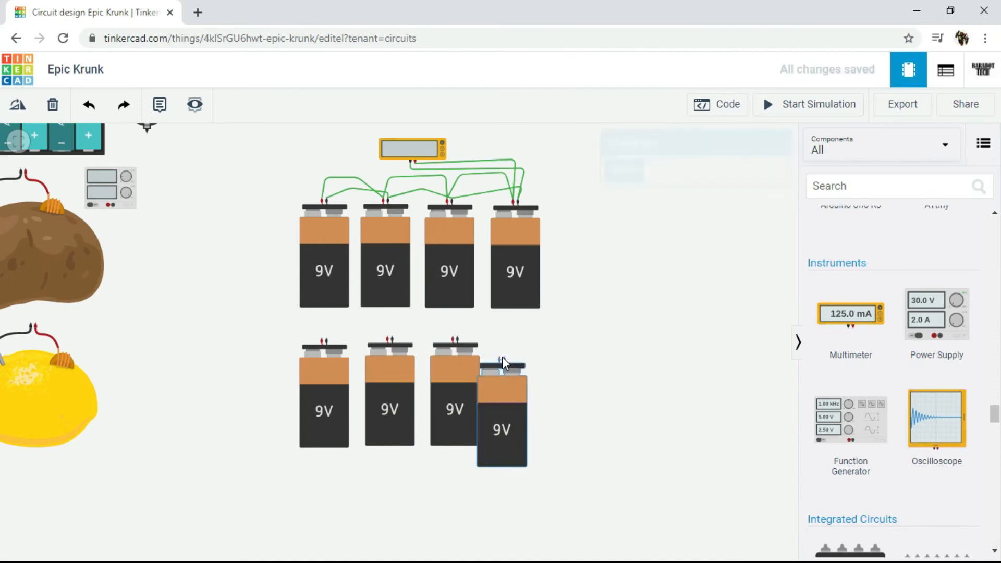
click(519, 343)
Step: Move the four lower batteries farther down and place a second multimeter between the two battery rows
scroll(366, 306, up, 4)
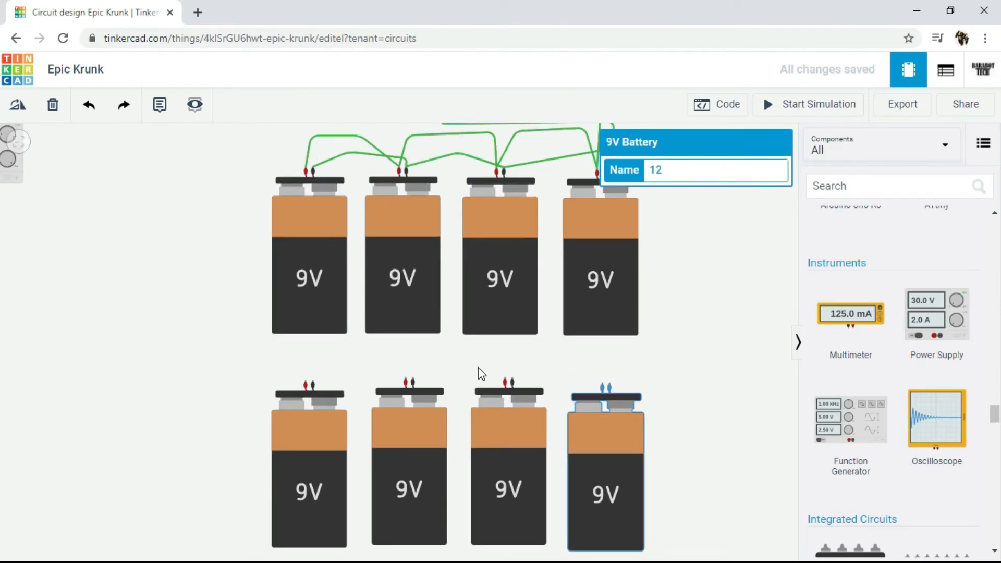
scroll(480, 374, up, 1)
scroll(393, 391, down, 3)
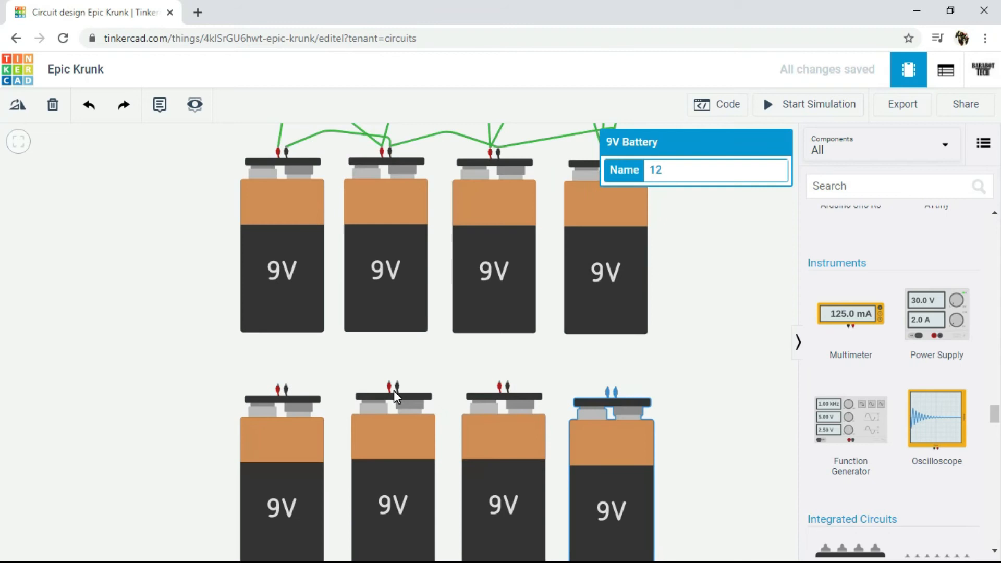
scroll(394, 394, up, 1)
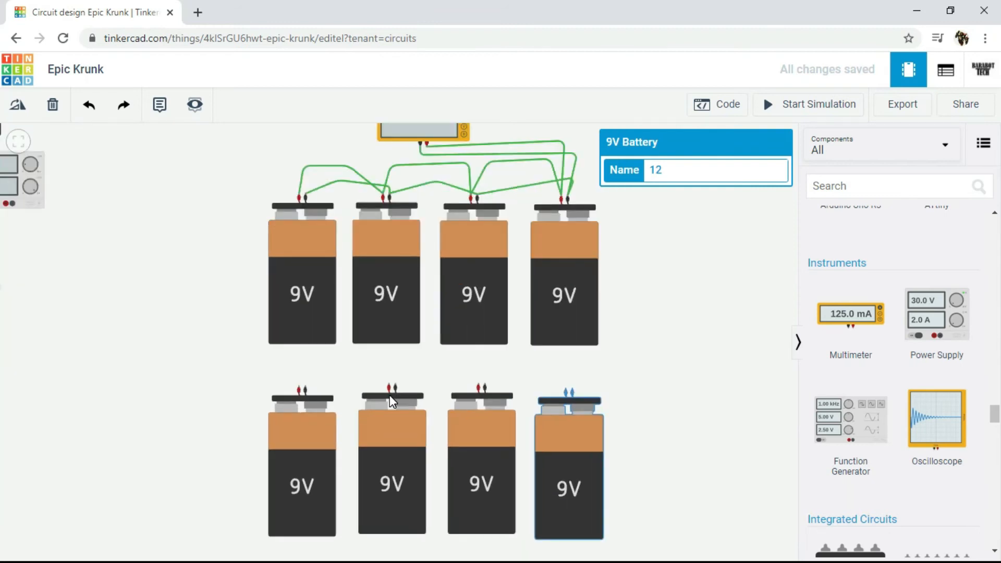
drag(311, 428, 296, 482)
drag(384, 439, 380, 499)
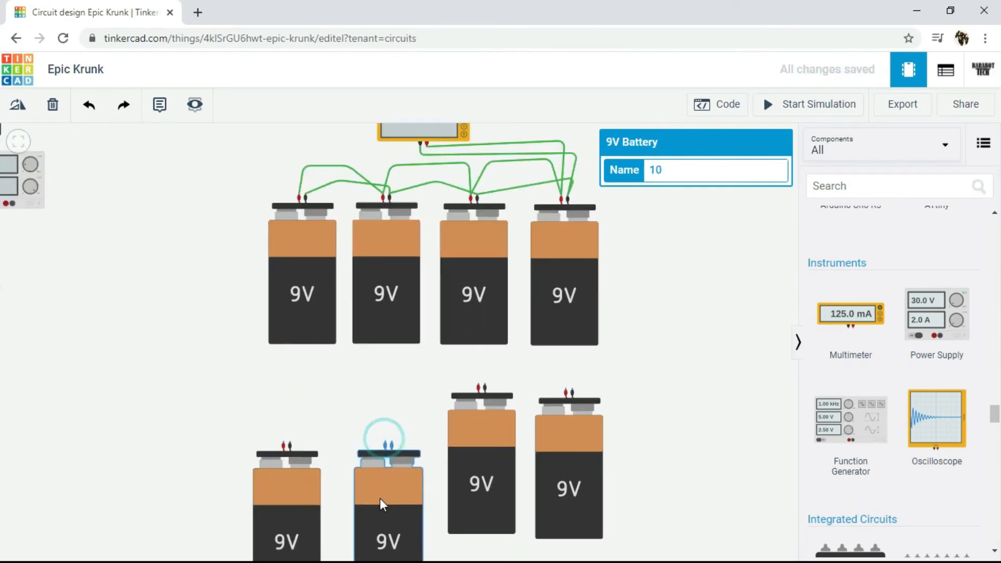
drag(463, 464, 462, 509)
drag(588, 463, 598, 488)
drag(845, 318, 431, 392)
click(639, 396)
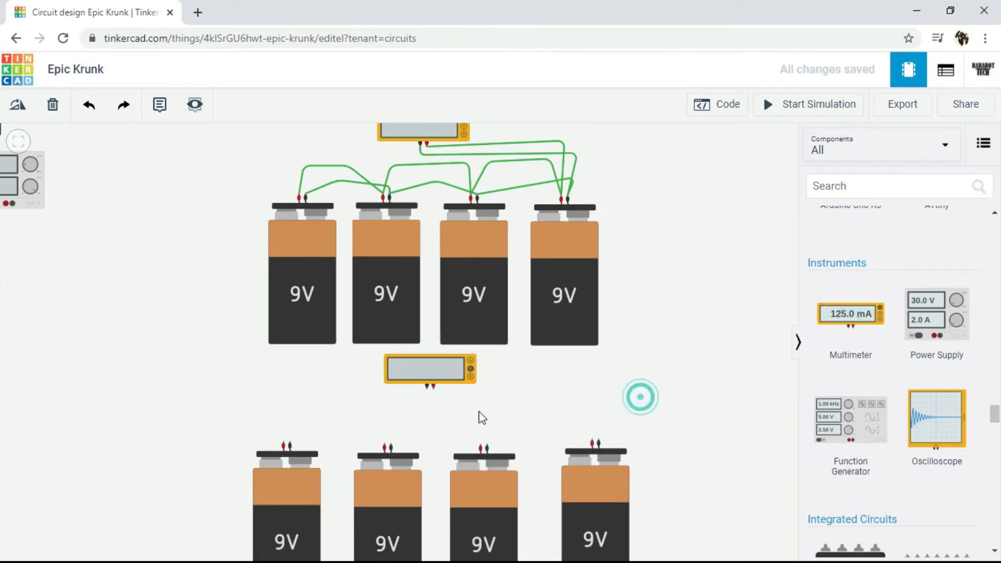
Step: Wire the first lower battery's negative terminal to the second lower battery's positive terminal with one bend above them
scroll(423, 417, up, 1)
scroll(424, 420, up, 5)
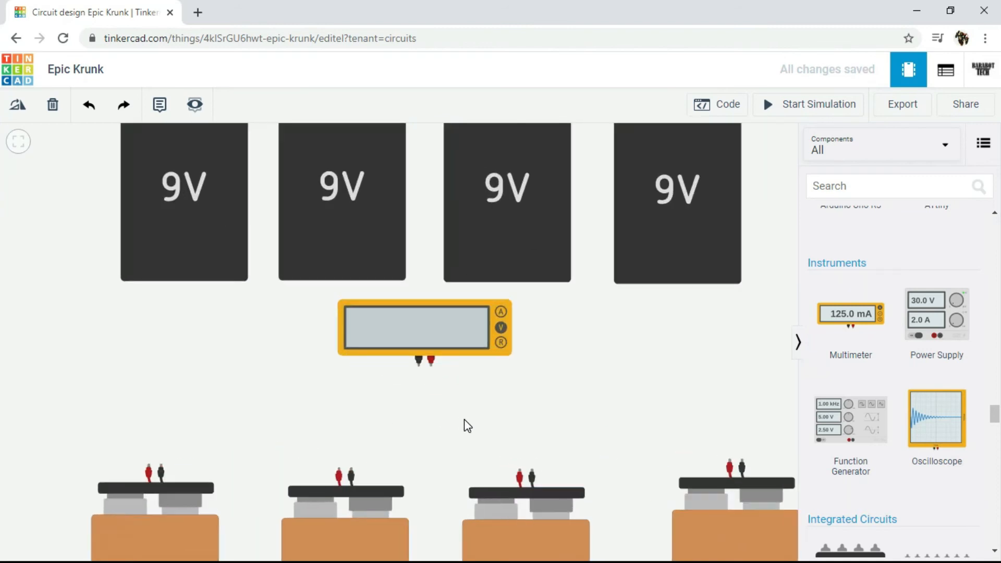
click(150, 465)
click(160, 467)
click(262, 418)
click(340, 468)
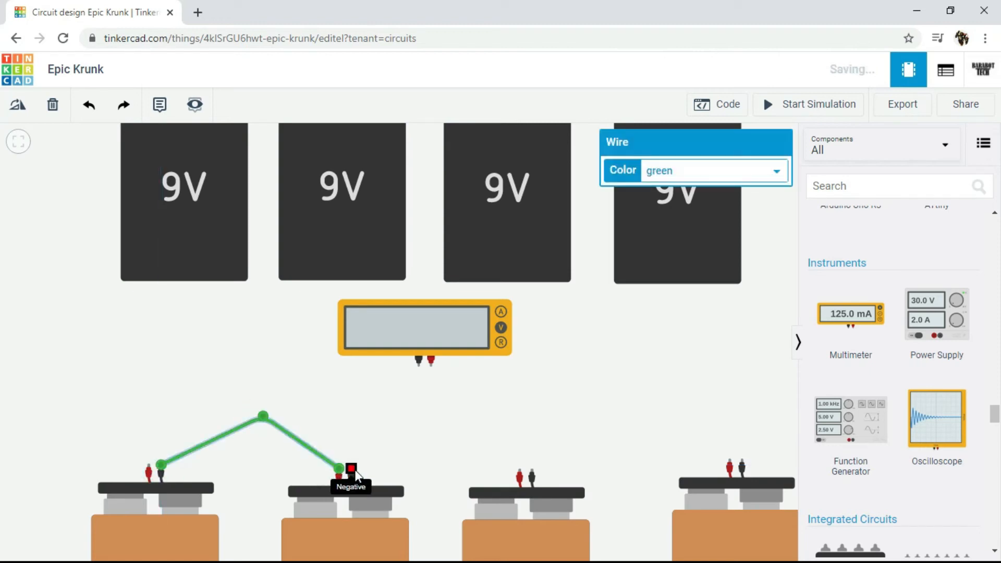
Step: Wire the second lower battery's negative terminal to the third's positive, and the third's negative to the fourth's positive
click(352, 473)
click(404, 425)
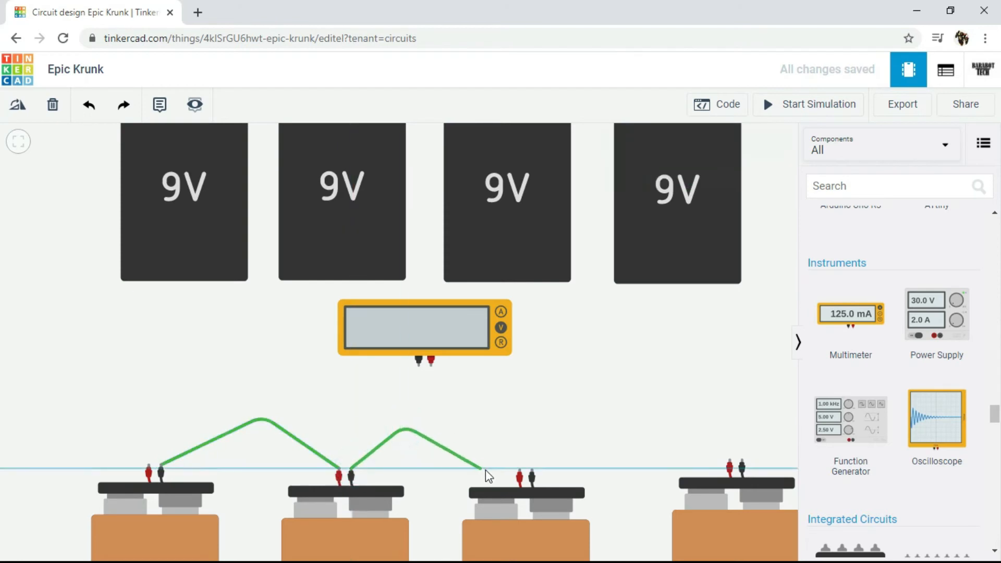
click(519, 473)
click(532, 472)
click(557, 414)
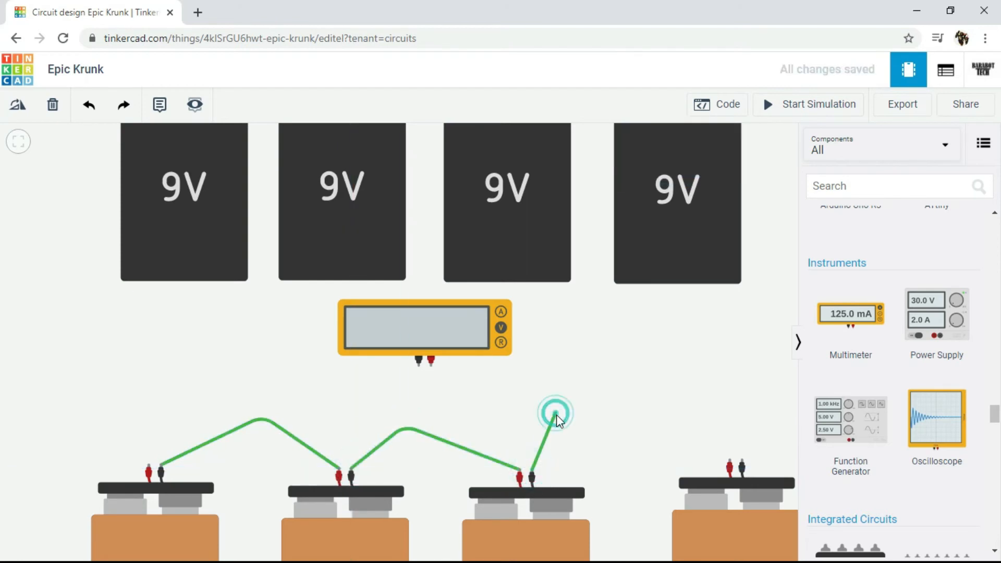
click(690, 428)
click(730, 468)
Step: Wire the fourth lower battery's negative terminal to the multimeter's positive, and the multimeter's negative to the first lower battery's positive
click(742, 468)
click(738, 375)
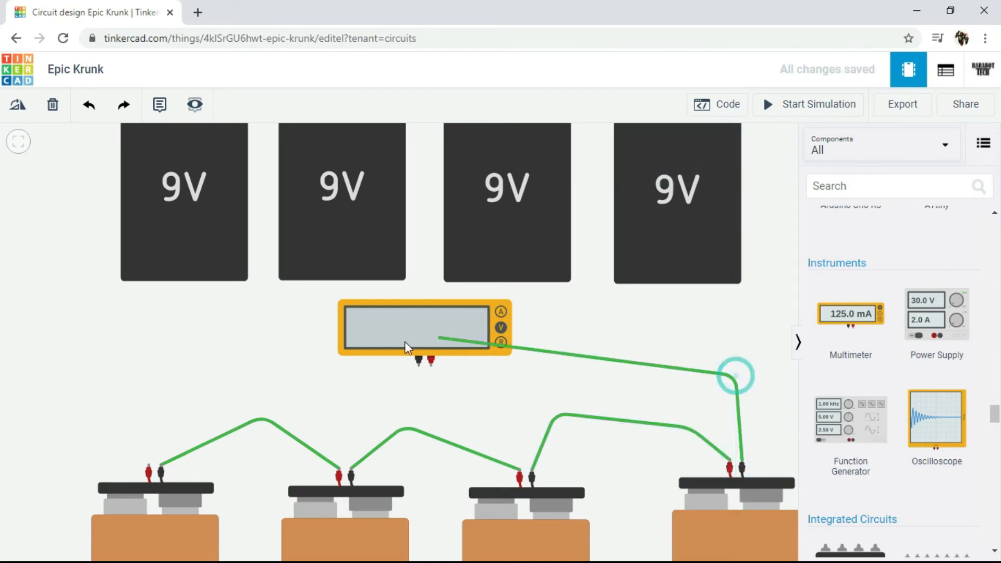
click(432, 367)
click(418, 366)
click(187, 386)
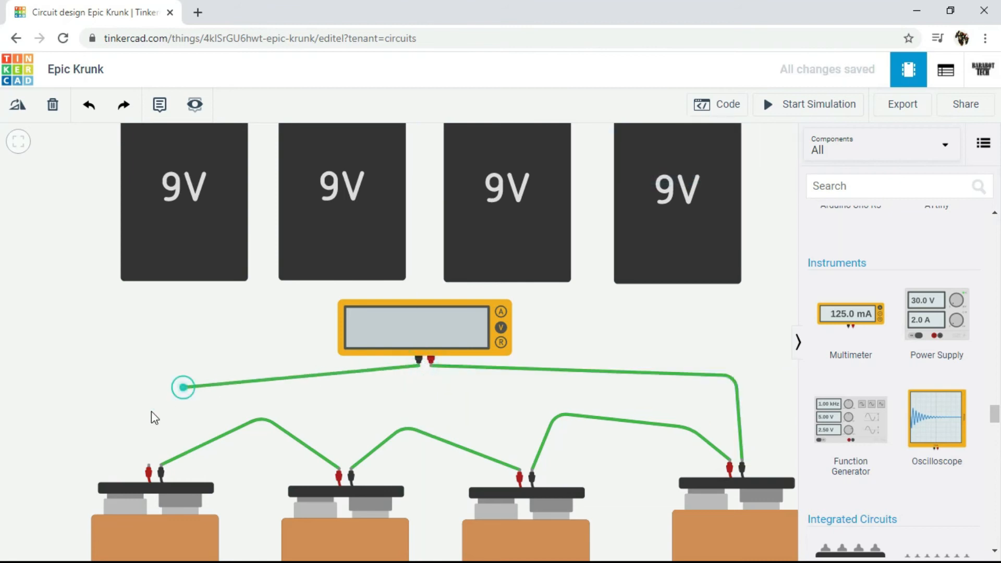
click(146, 465)
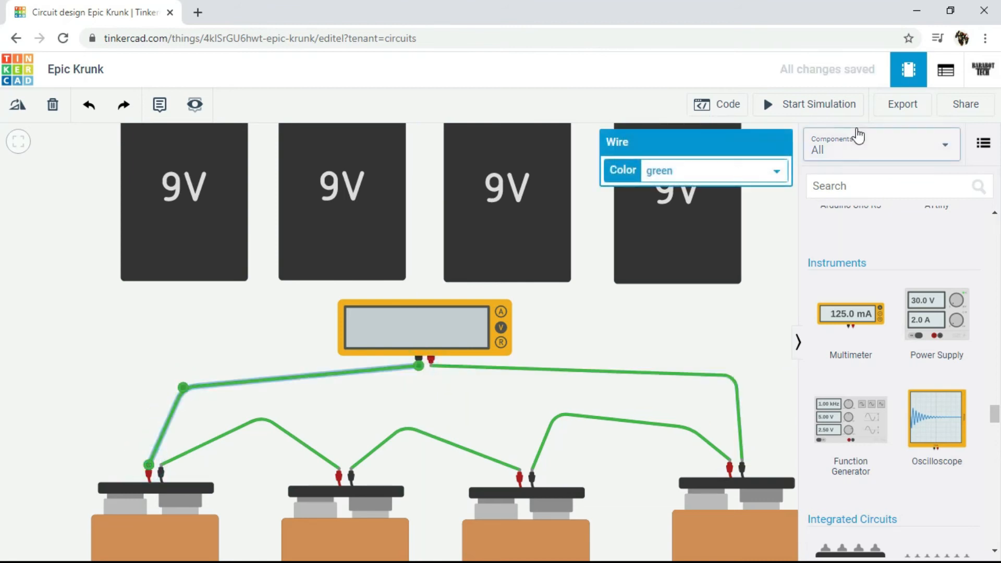
Step: Run the simulation to read the lower row's series voltage on the multimeter, and stop it
click(830, 104)
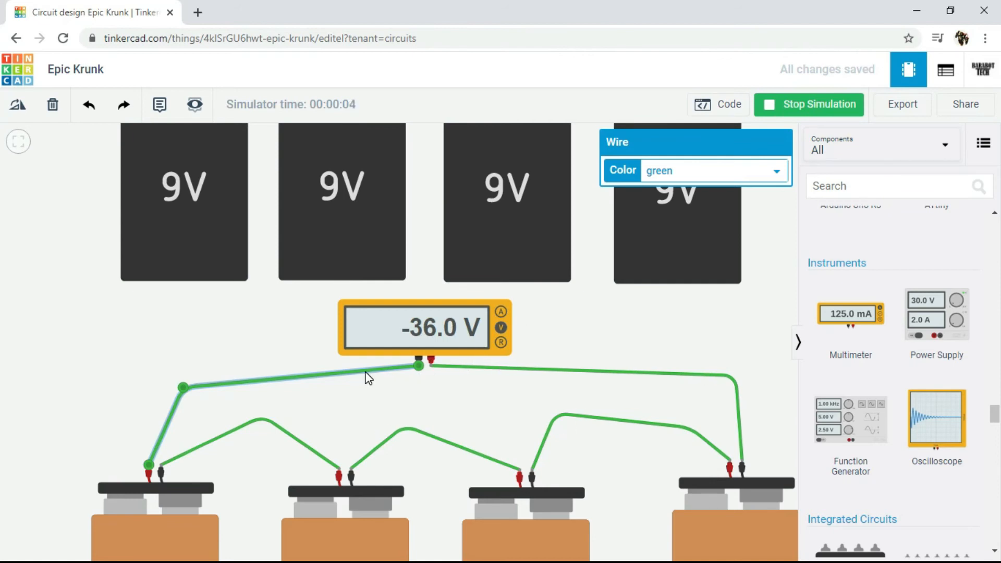
click(832, 104)
Step: Remove both lower multimeter wires and rewire its positive terminal to the first lower battery's positive terminal with two bends
key(Delete)
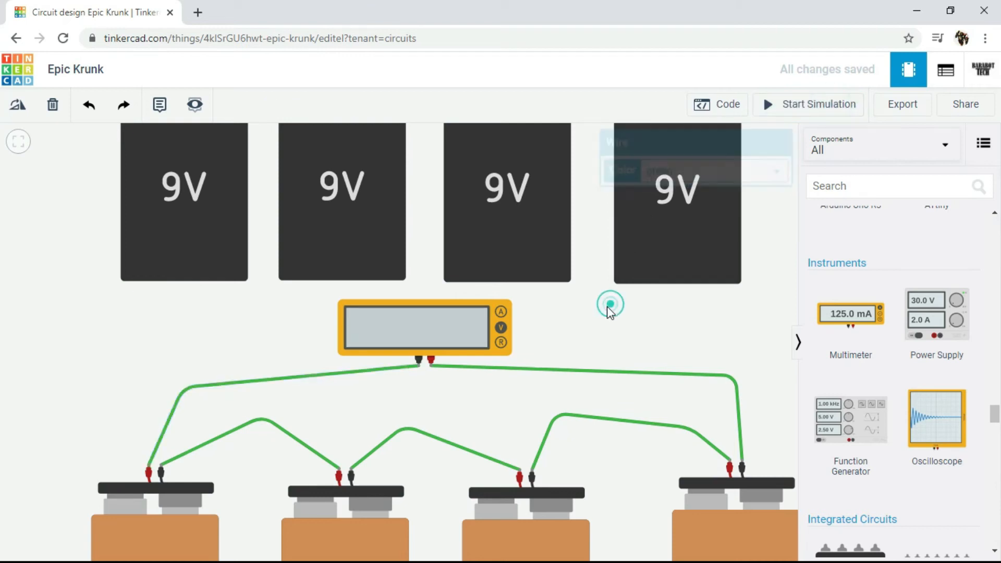
key(ctrl+z)
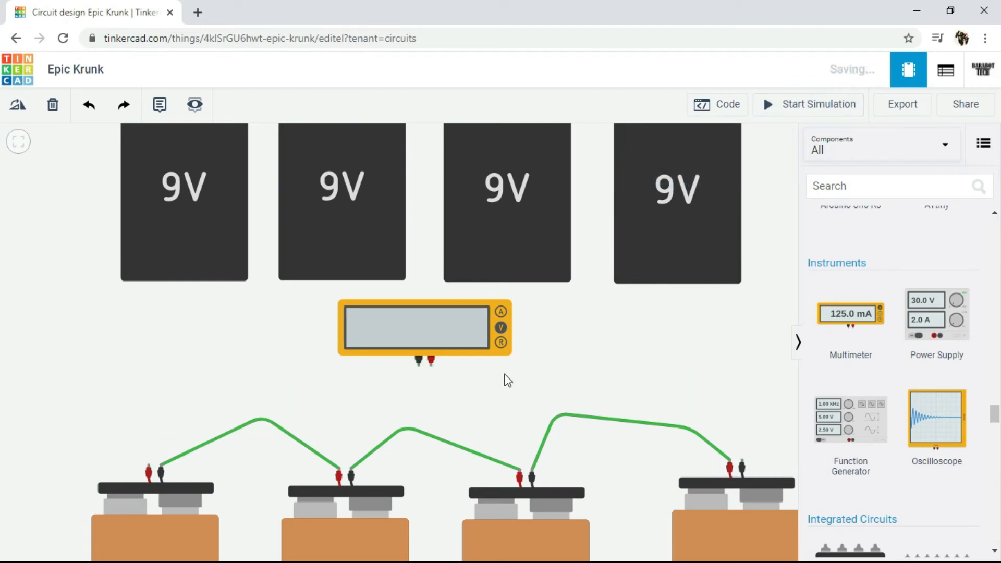
click(431, 365)
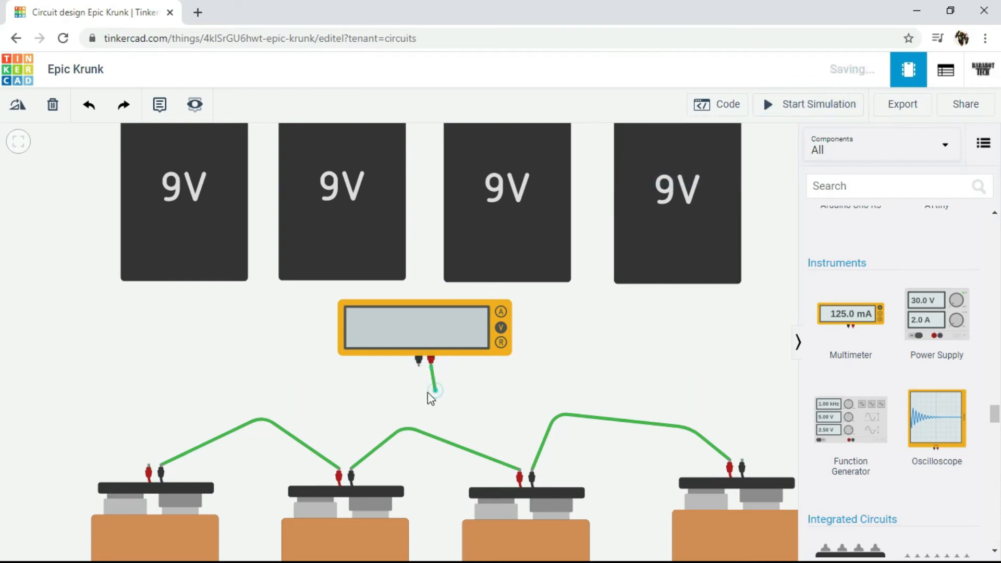
click(148, 466)
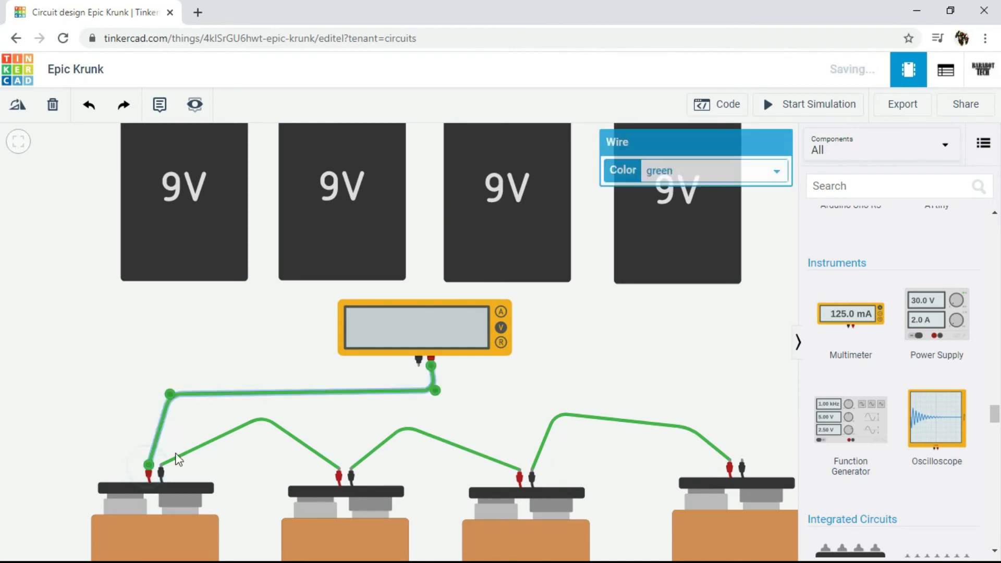
Step: Wire the lower multimeter's negative terminal to the fourth lower battery's negative terminal with two bends
click(417, 368)
click(397, 412)
click(671, 386)
click(742, 466)
click(743, 416)
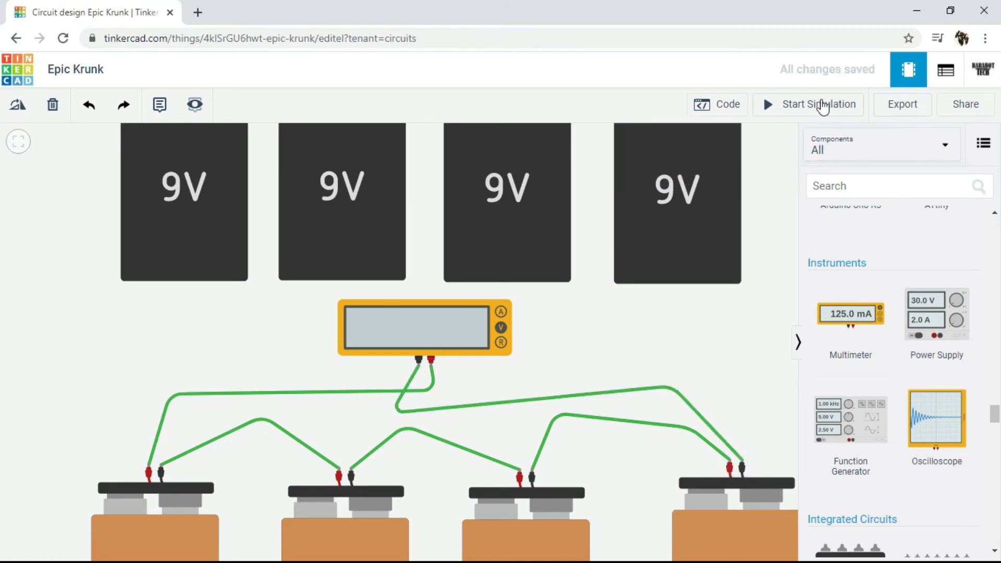
Step: Run the simulation and switch the upper parallel row's multimeter to voltage mode
click(823, 106)
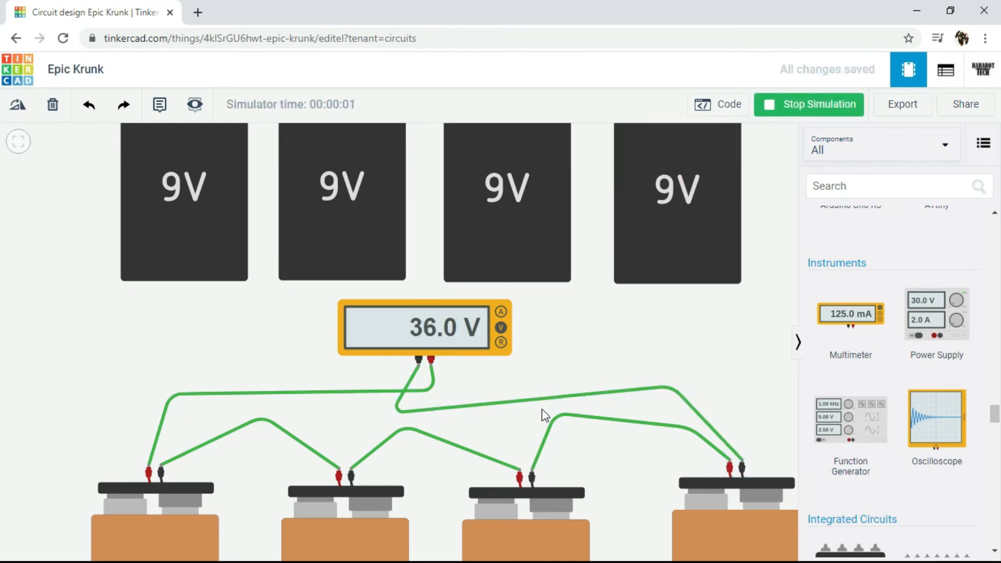
scroll(542, 409, down, 5)
drag(531, 354, 530, 401)
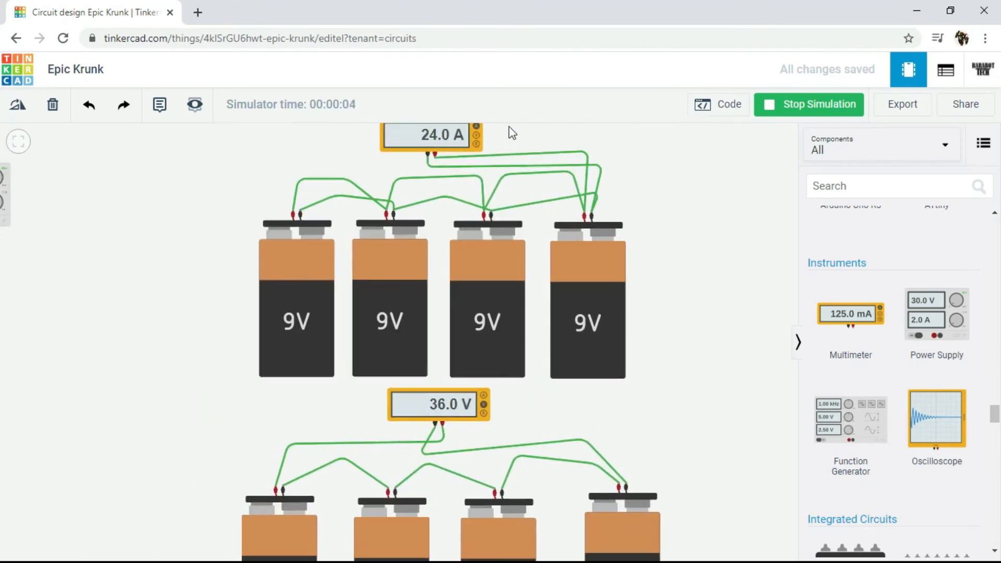
click(478, 137)
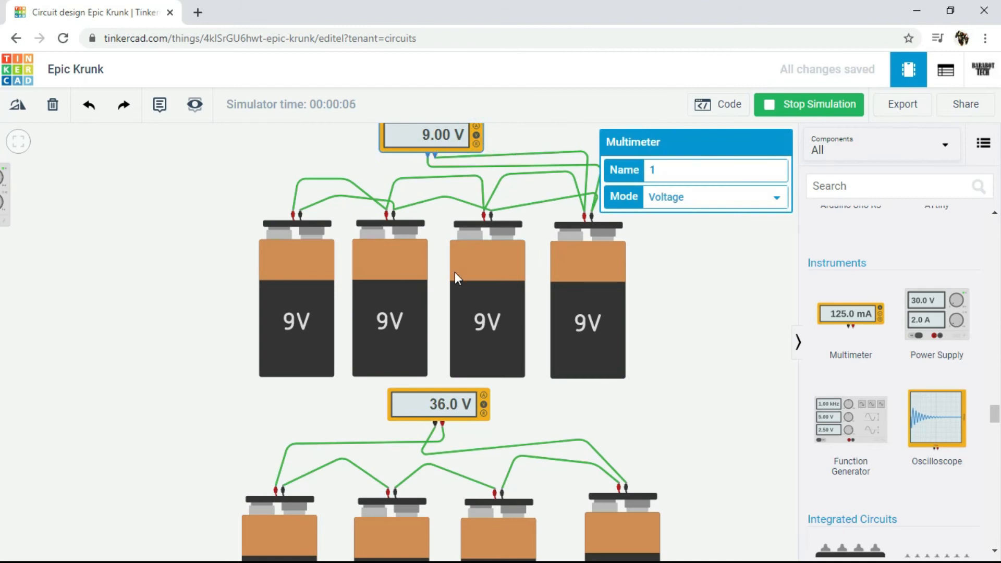
drag(707, 312, 720, 342)
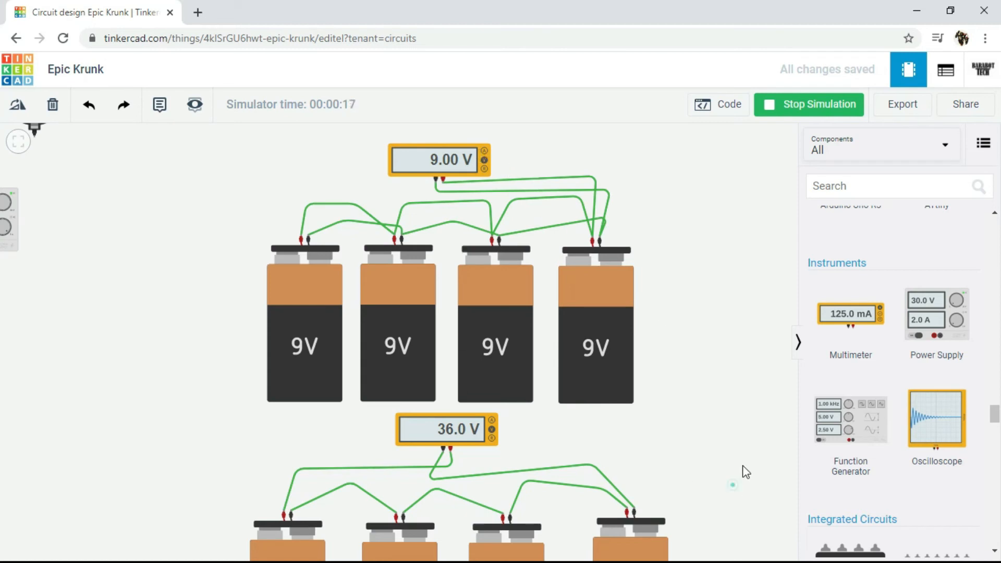
Step: Examine the lower series row's voltage reading and its four batteries one by one, comparing them with the upper parallel row
drag(682, 477, 677, 363)
scroll(598, 365, up, 2)
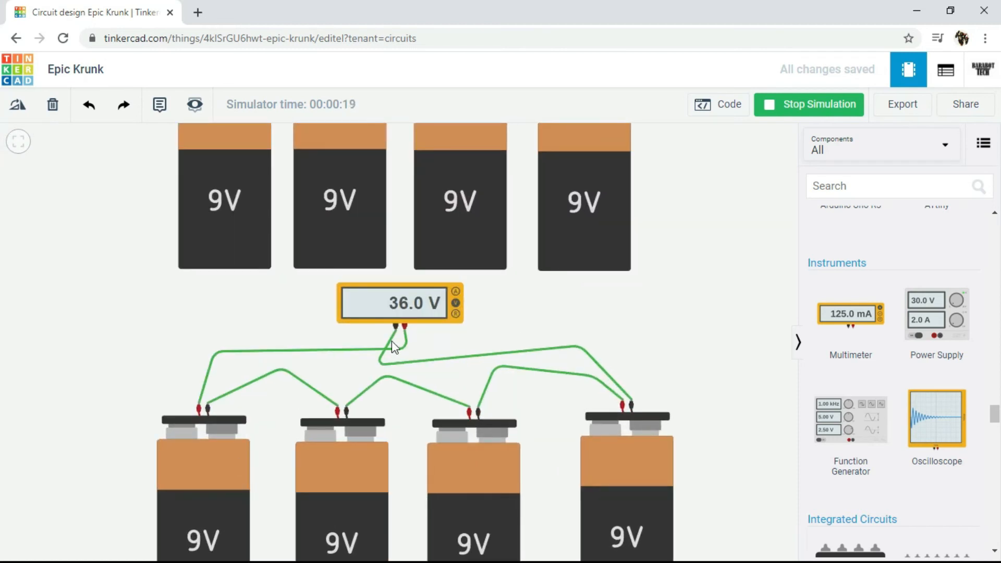
click(223, 465)
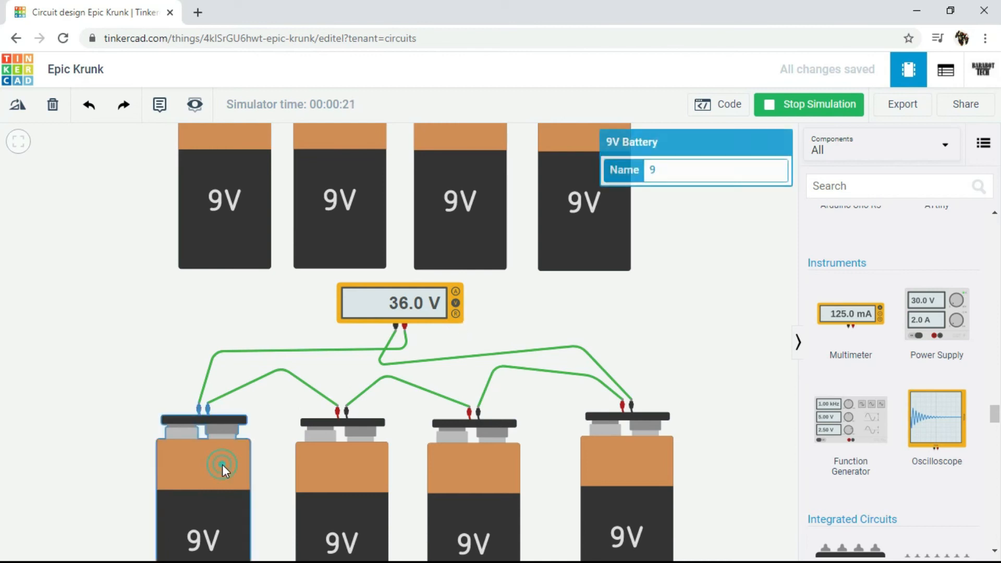
click(355, 458)
click(494, 469)
click(650, 469)
drag(541, 317, 588, 457)
drag(728, 288, 712, 350)
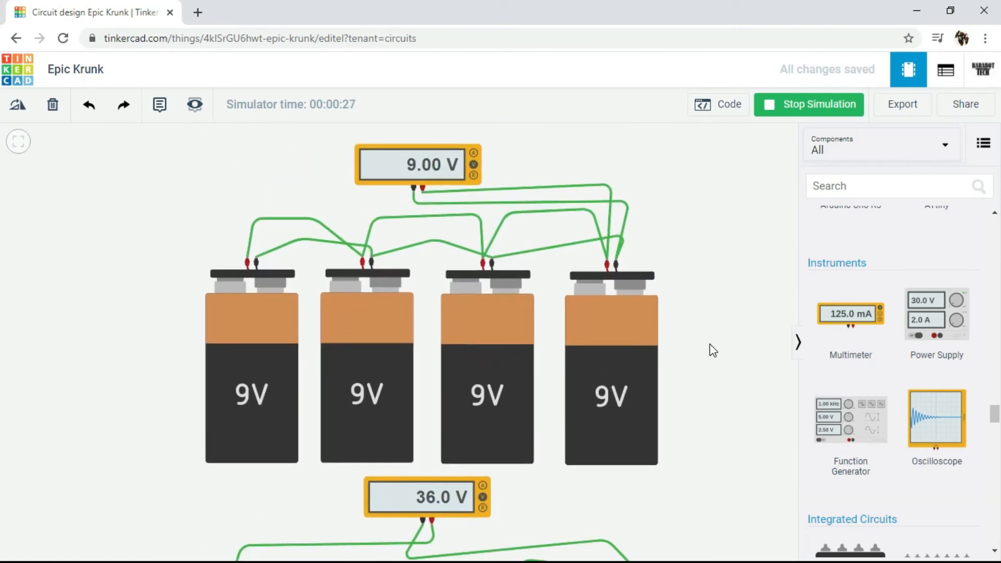
Step: Switch both multimeters to amperage mode and compare the current of the parallel and series rows, checking each lower battery
click(475, 151)
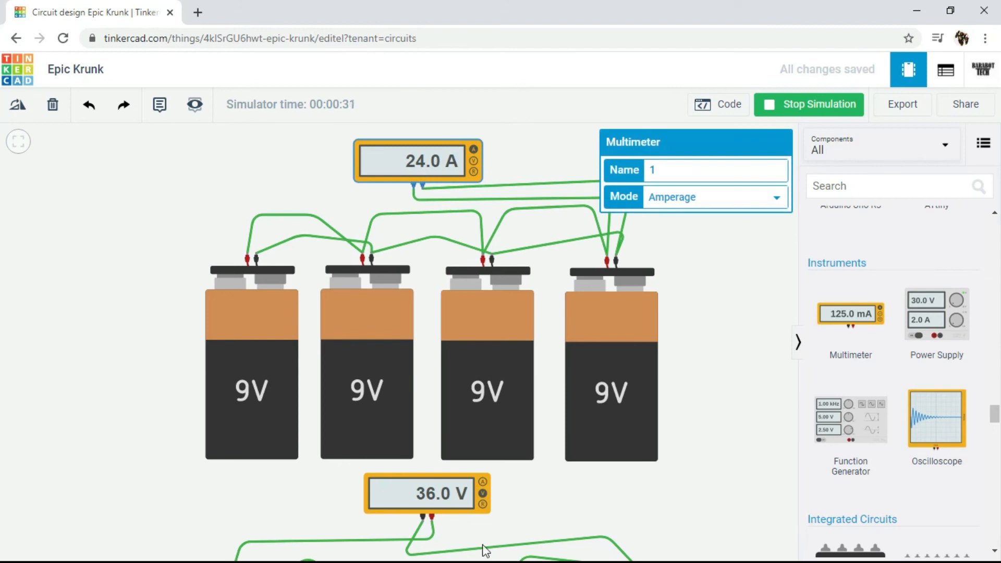
click(483, 481)
drag(718, 513, 705, 326)
click(227, 492)
click(359, 486)
click(477, 482)
click(662, 492)
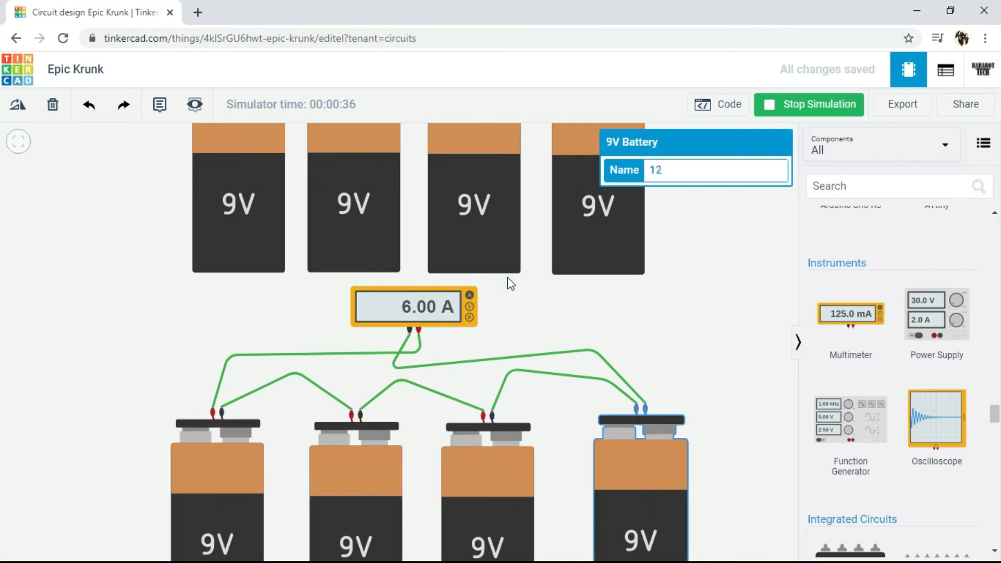
drag(509, 336, 541, 477)
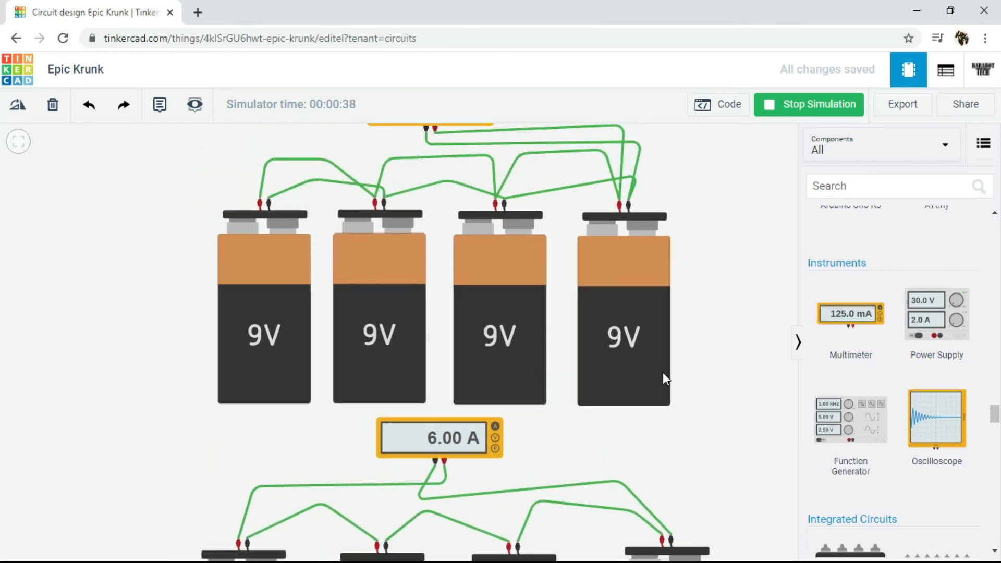
drag(702, 333, 721, 374)
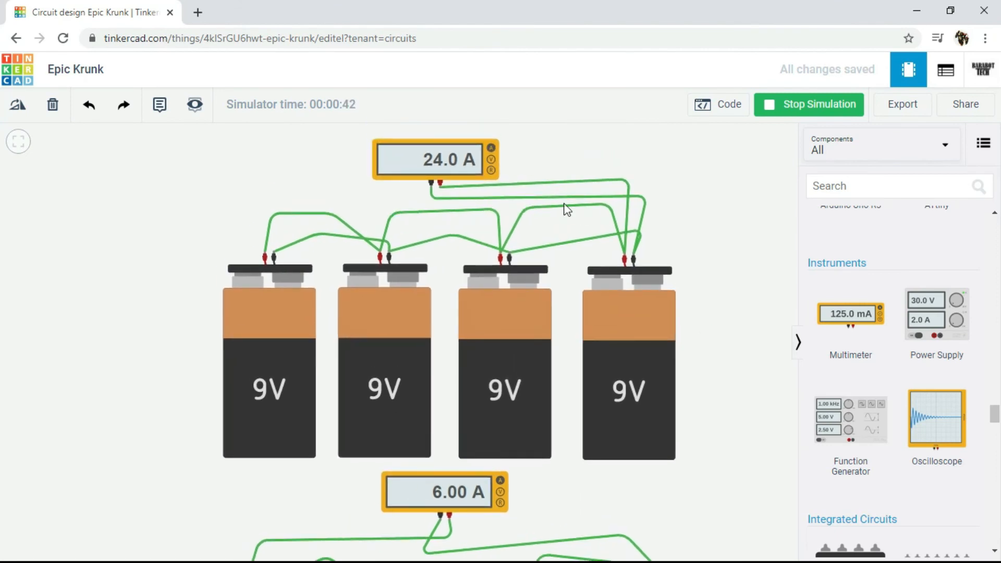
Step: Switch the upper and lower multimeters back to voltage mode
click(491, 159)
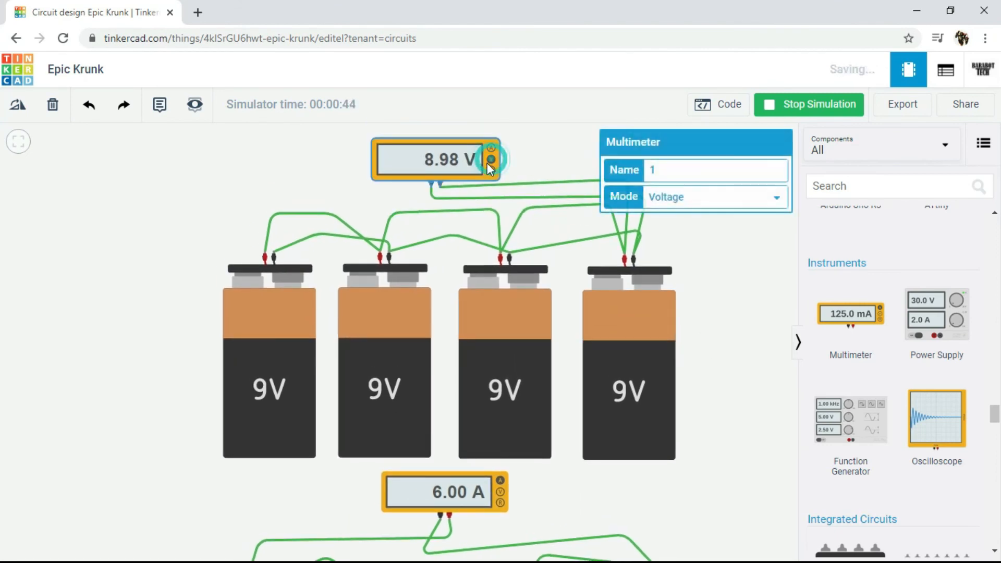
click(500, 491)
drag(577, 457, 557, 368)
scroll(557, 367, down, 4)
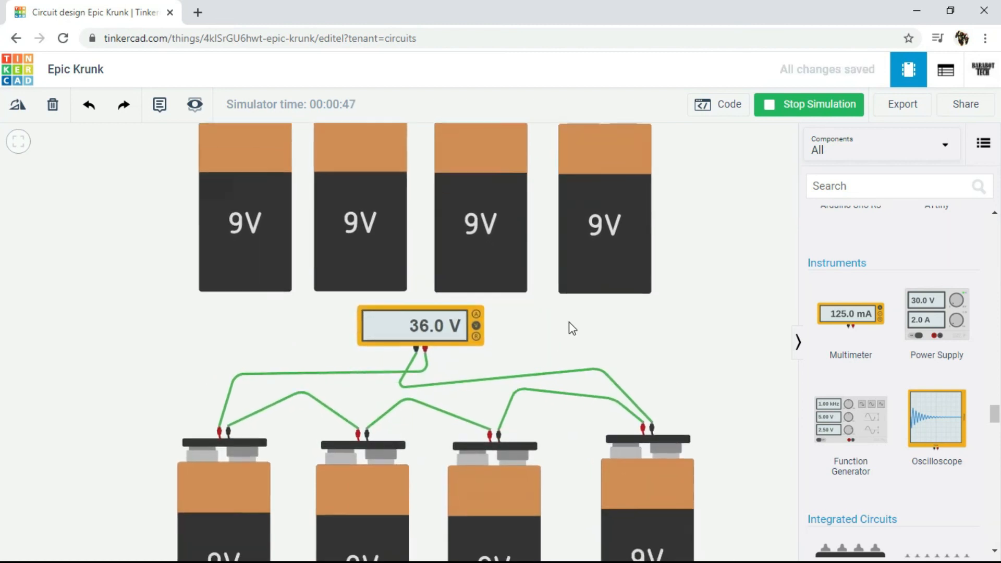
Step: Inspect the properties of the four-cell AA battery pack and the potato battery
drag(664, 329, 705, 353)
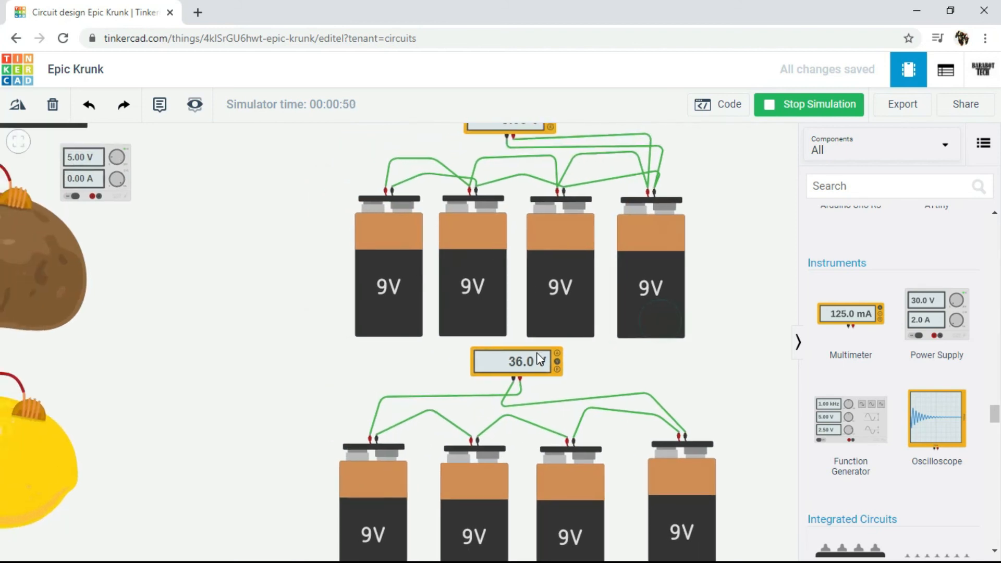
scroll(537, 353, down, 3)
drag(296, 320, 452, 368)
scroll(453, 370, up, 2)
scroll(452, 370, down, 4)
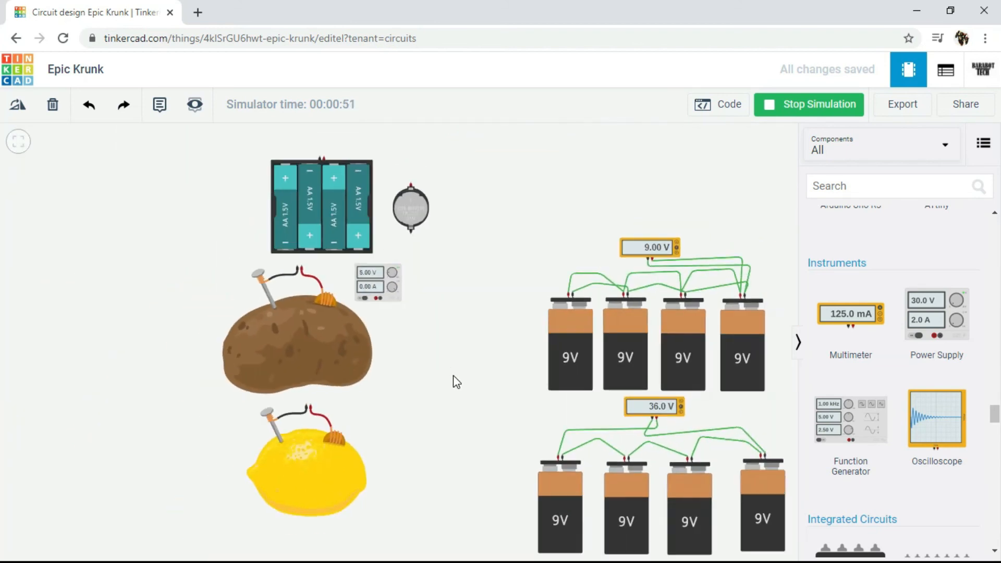
click(327, 220)
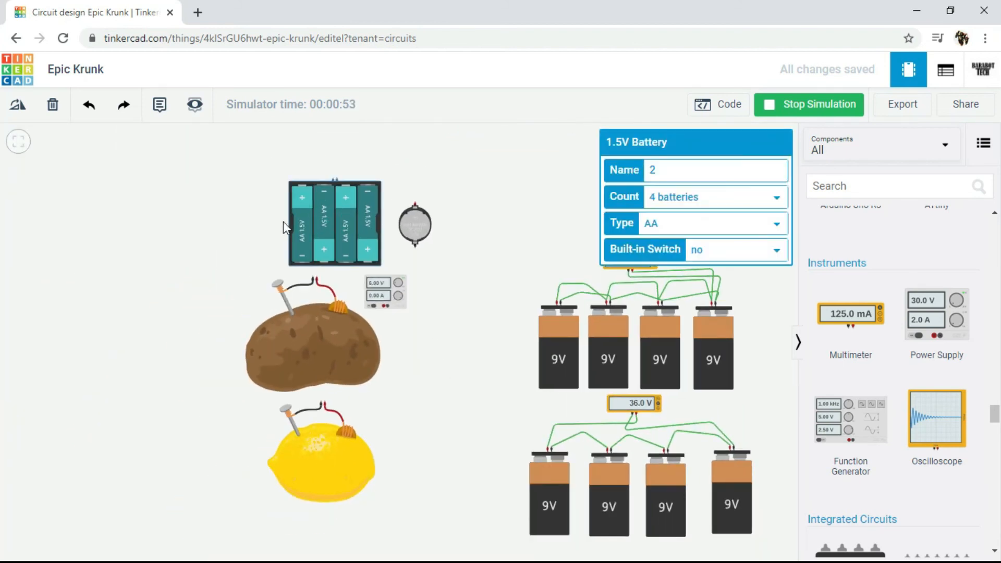
click(284, 360)
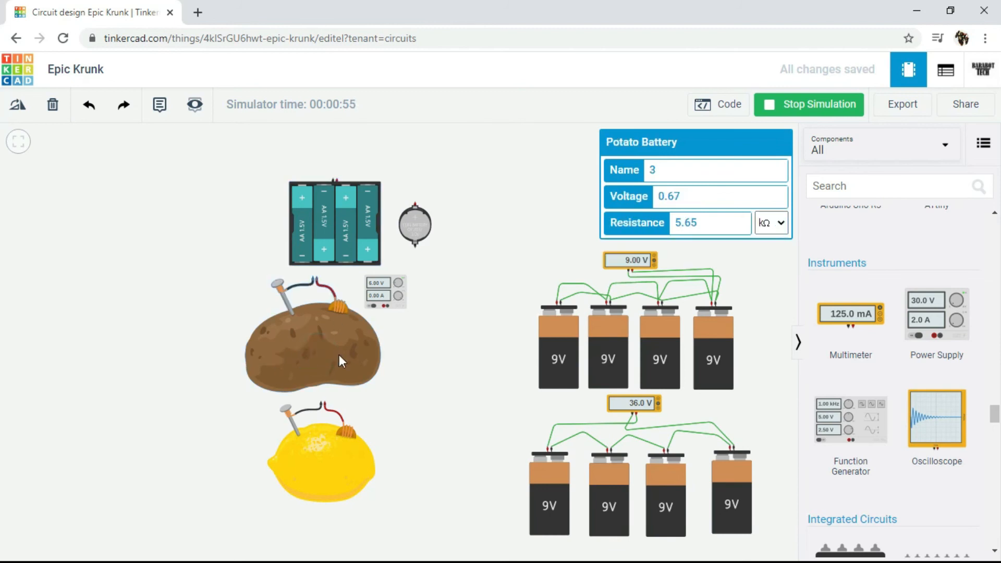